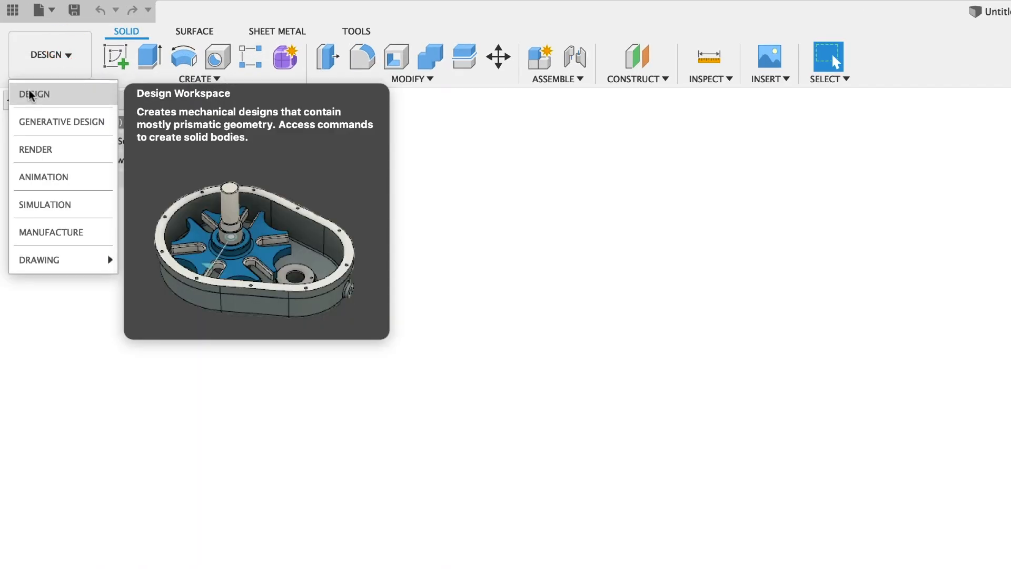
# Start a new sketch on the vertical origin plane spanned by the red and green axes.
pyautogui.click(666, 263)
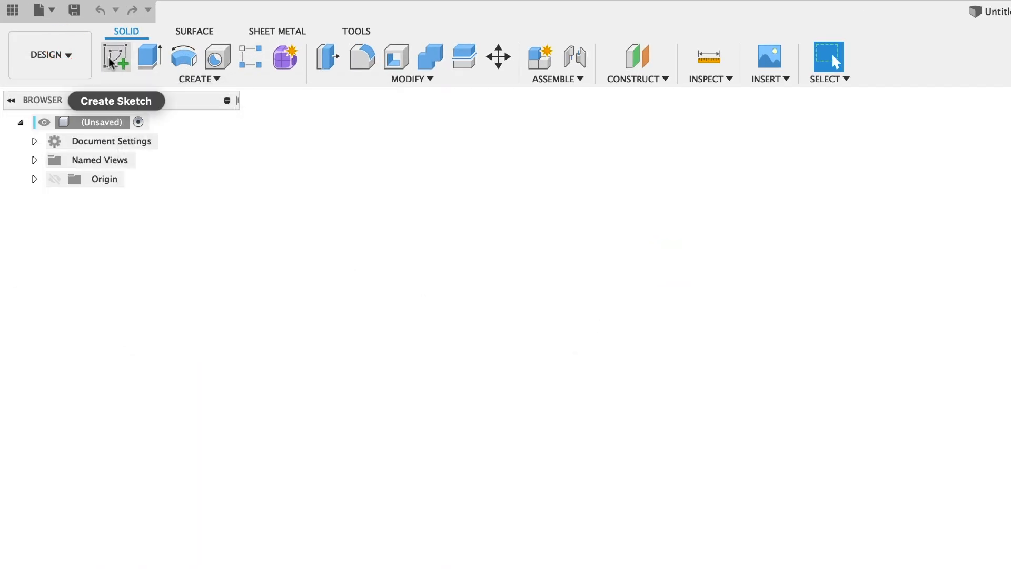
pyautogui.click(113, 54)
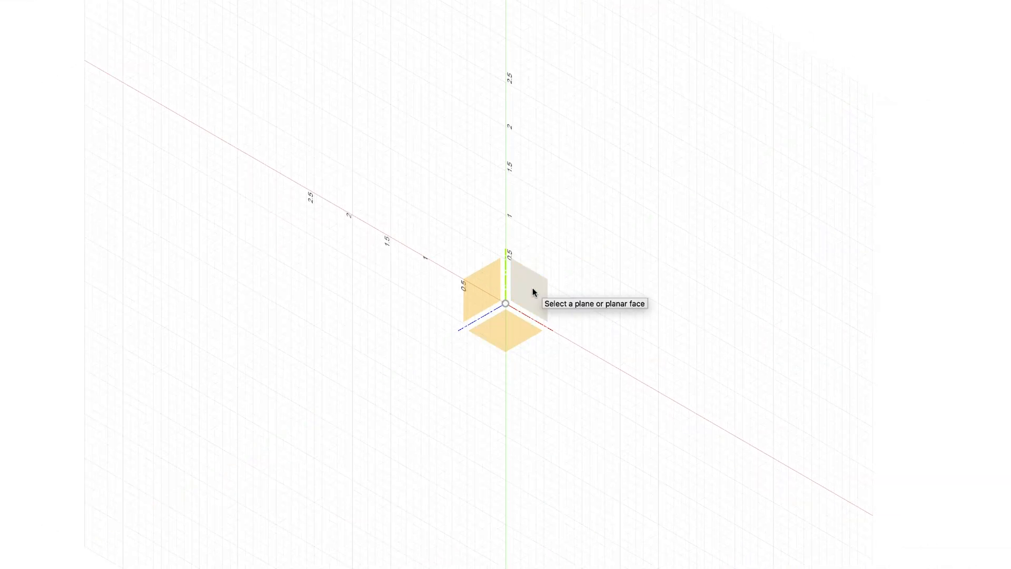
pyautogui.click(537, 279)
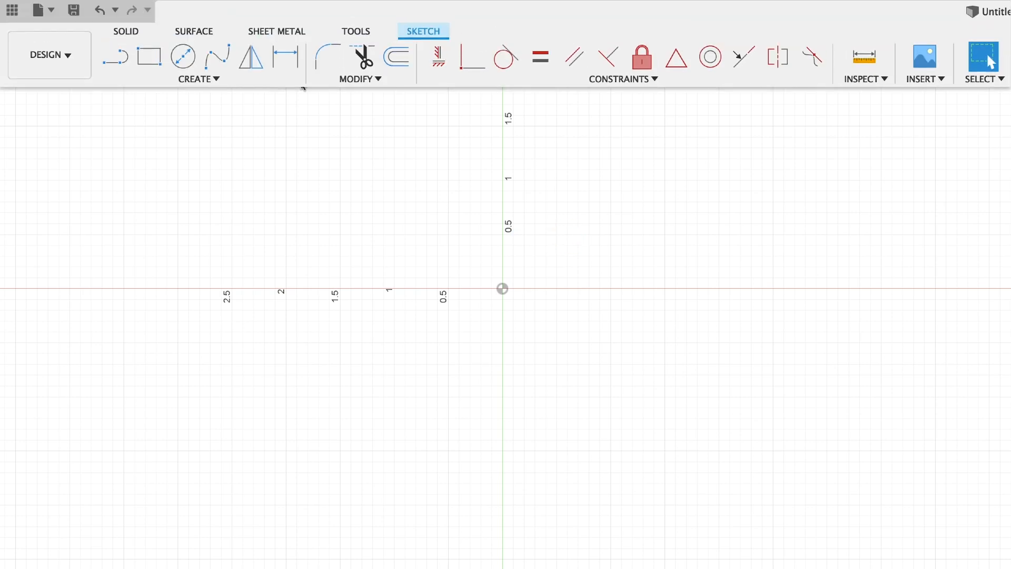
# Draw a horizontal baseline 1.3 in long from the origin toward the left along the red axis.
pyautogui.press('l')
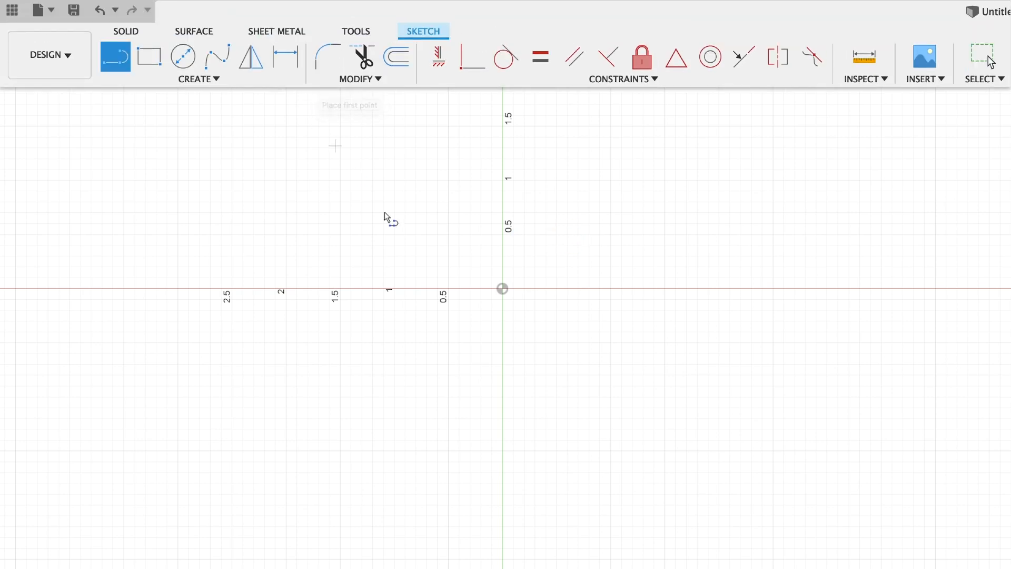
pyautogui.click(502, 289)
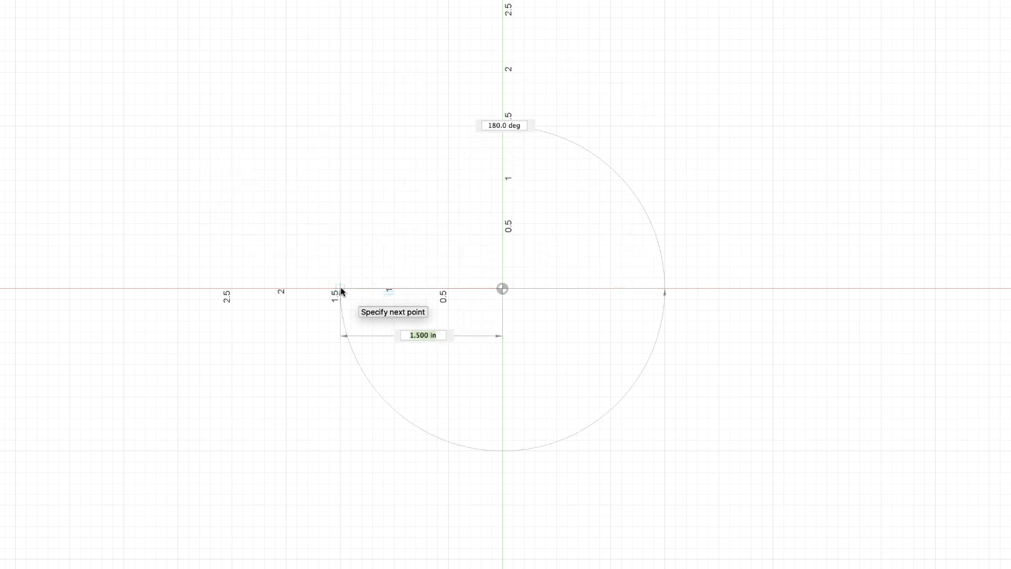
pyautogui.write('1.')
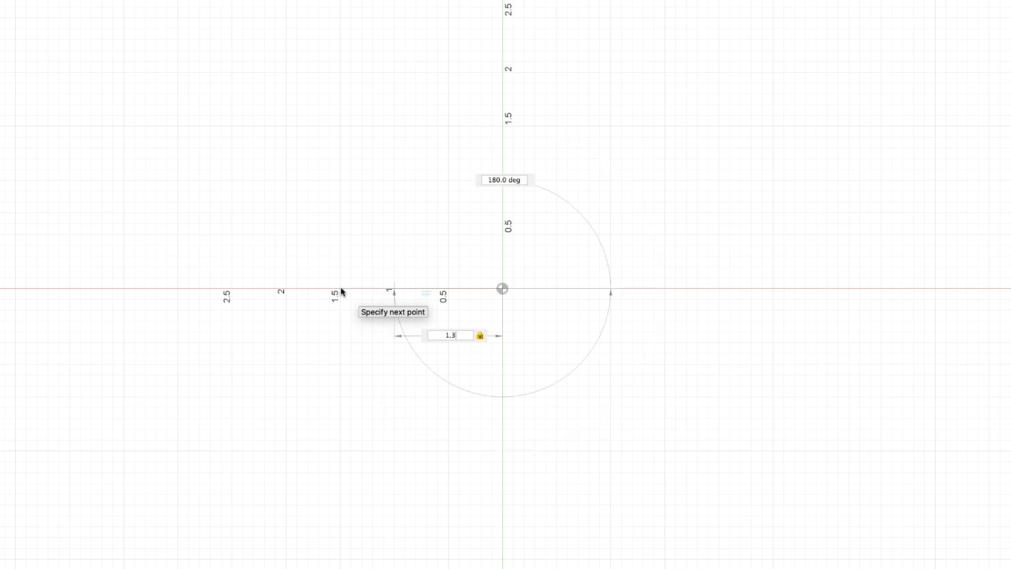
pyautogui.write('3')
pyautogui.press('Return')
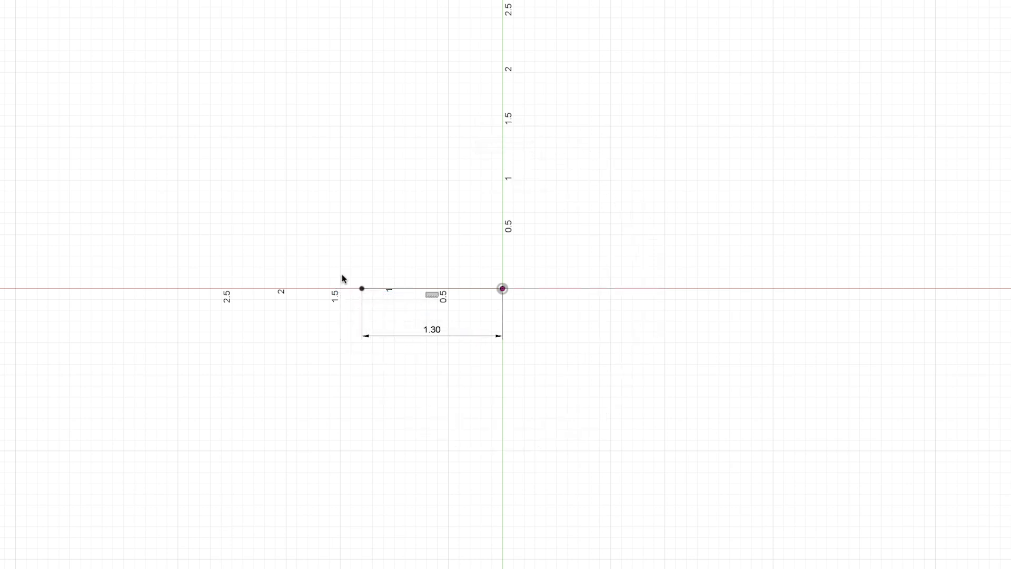
# Draw a vertical line 0.415 in long upward from the baseline's left end.
pyautogui.scroll(10, 421, 319)
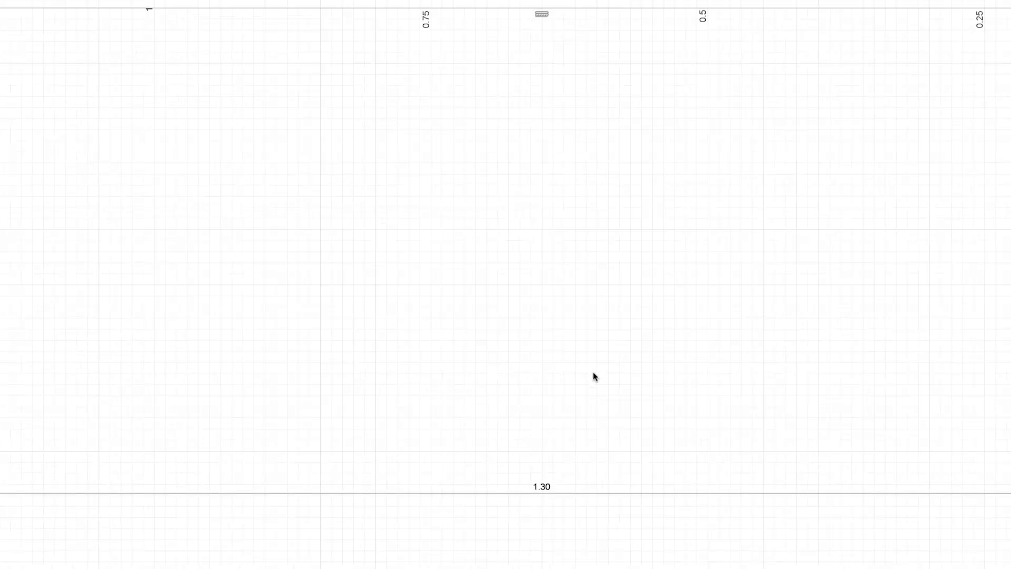
pyautogui.scroll(-5, 591, 382)
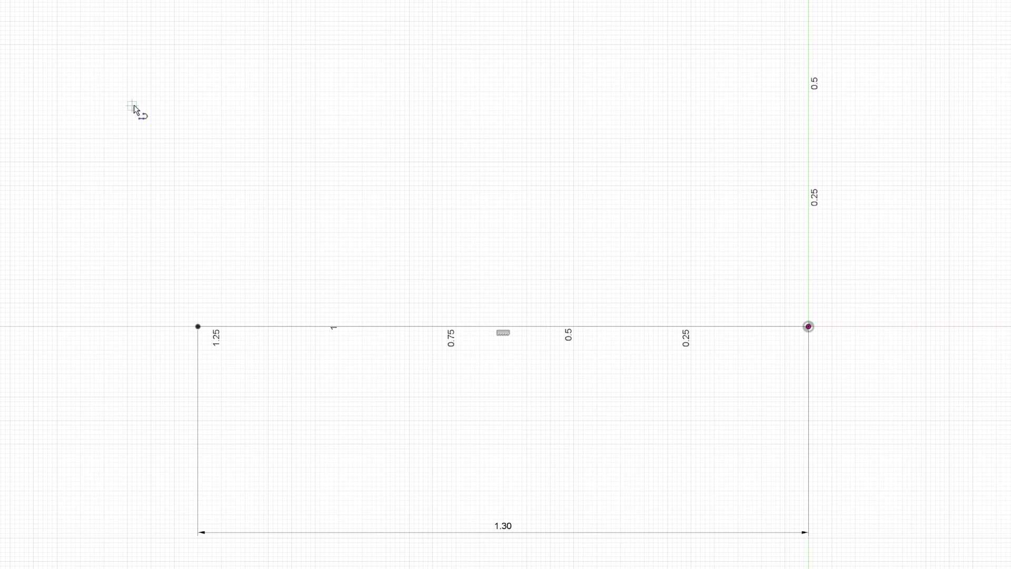
pyautogui.click(198, 327)
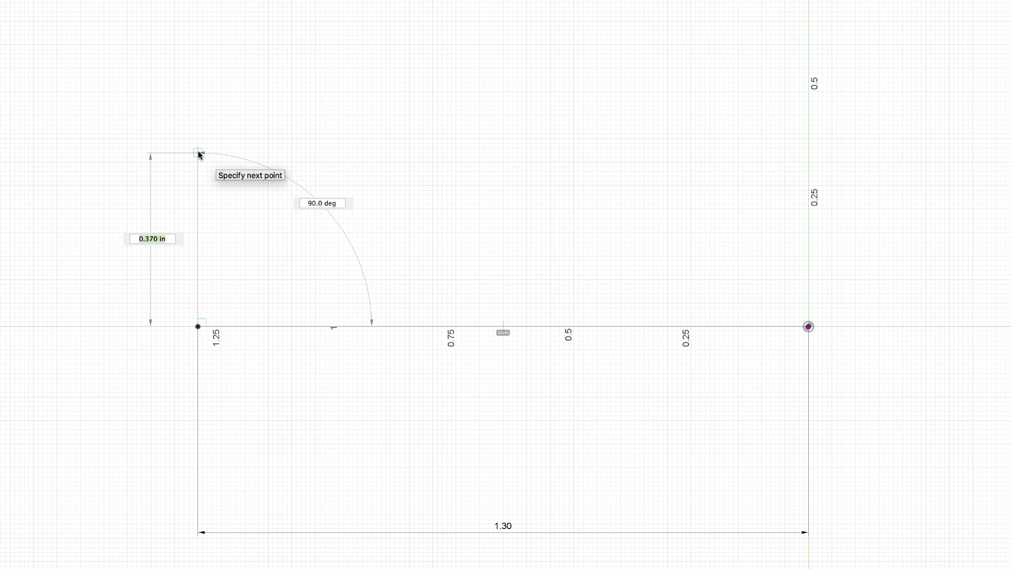
pyautogui.press('Tab')
pyautogui.write('15')
pyautogui.press('Return')
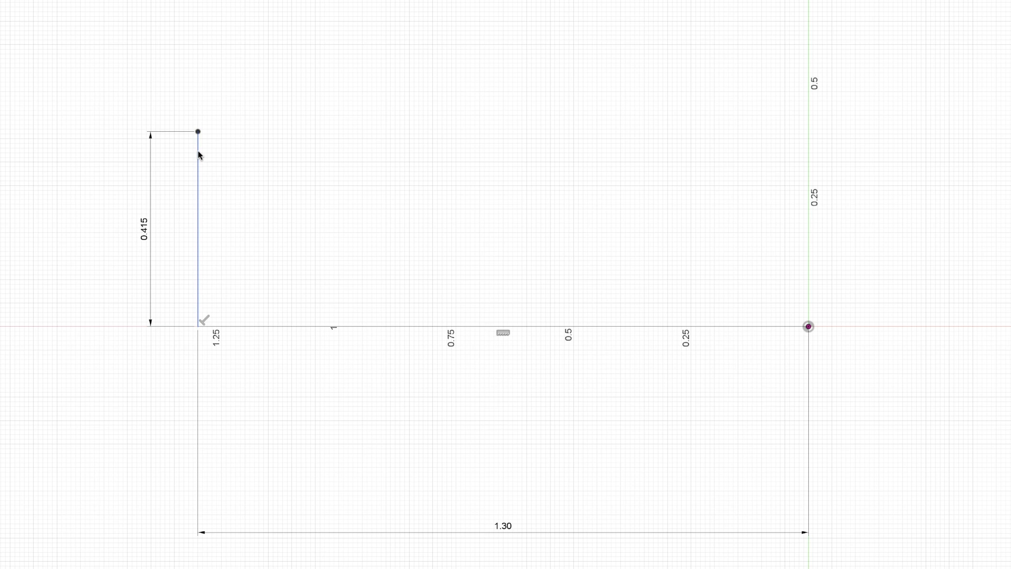
# Draw a horizontal line 0.2 in long to the right from the top of the vertical line and end the chain.
pyautogui.click(198, 131)
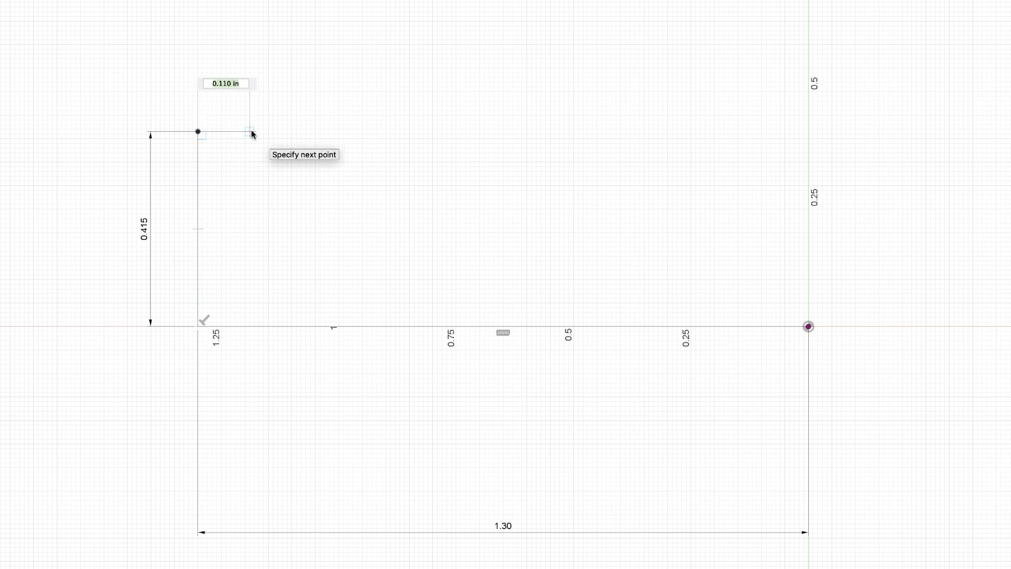
pyautogui.write('.2')
pyautogui.press('Tab')
pyautogui.press('Return')
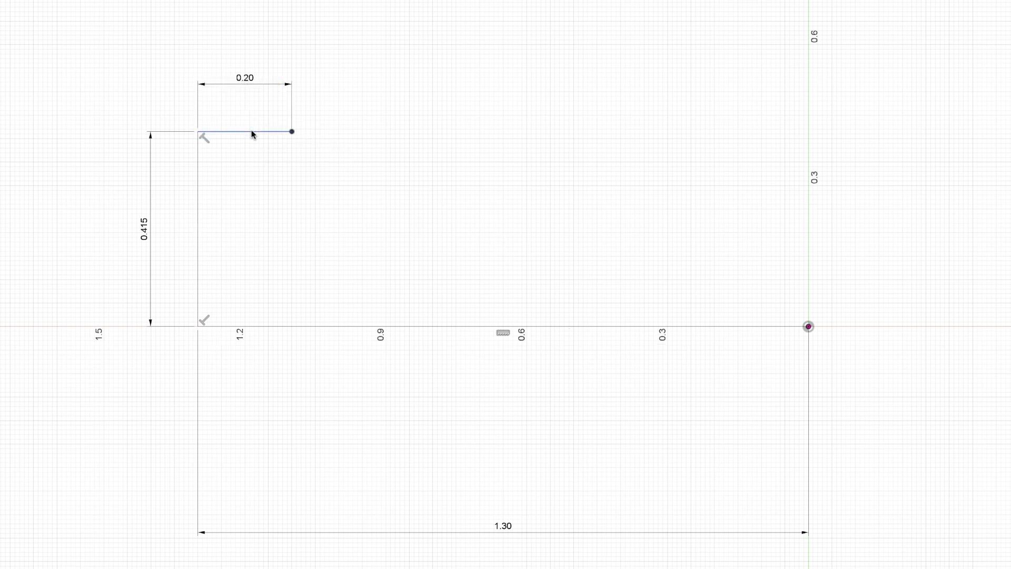
pyautogui.press('Escape')
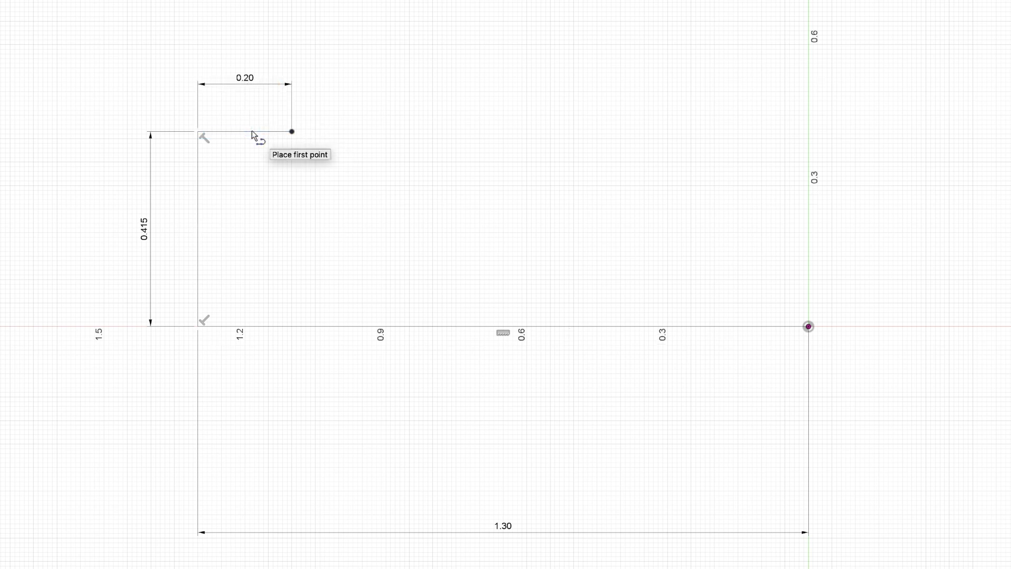
# Sketch a V from the end of the 0.2 in line, sloping down about 0.12 in and rising to a higher open end.
pyautogui.click(292, 132)
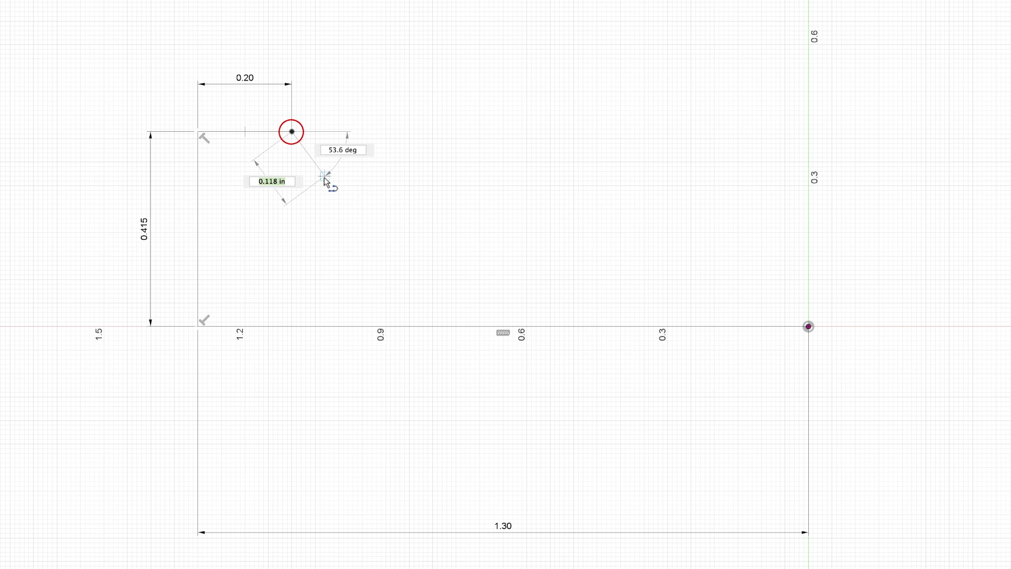
pyautogui.click(324, 177)
pyautogui.click(376, 96)
pyautogui.press('Escape')
# Dimension the V's lowest point 0.315 in above the baseline.
pyautogui.press('d')
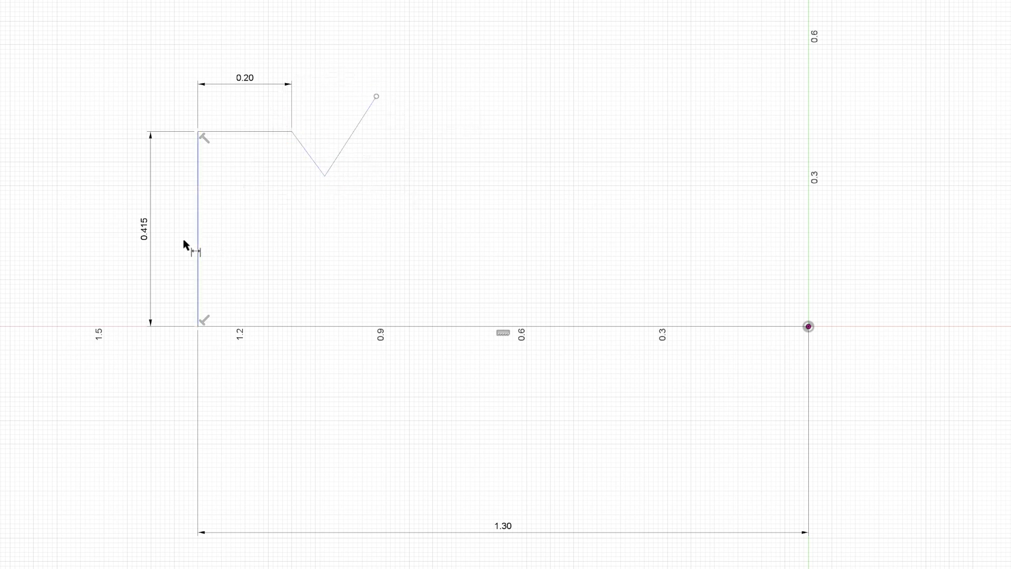
pyautogui.click(325, 176)
pyautogui.click(329, 326)
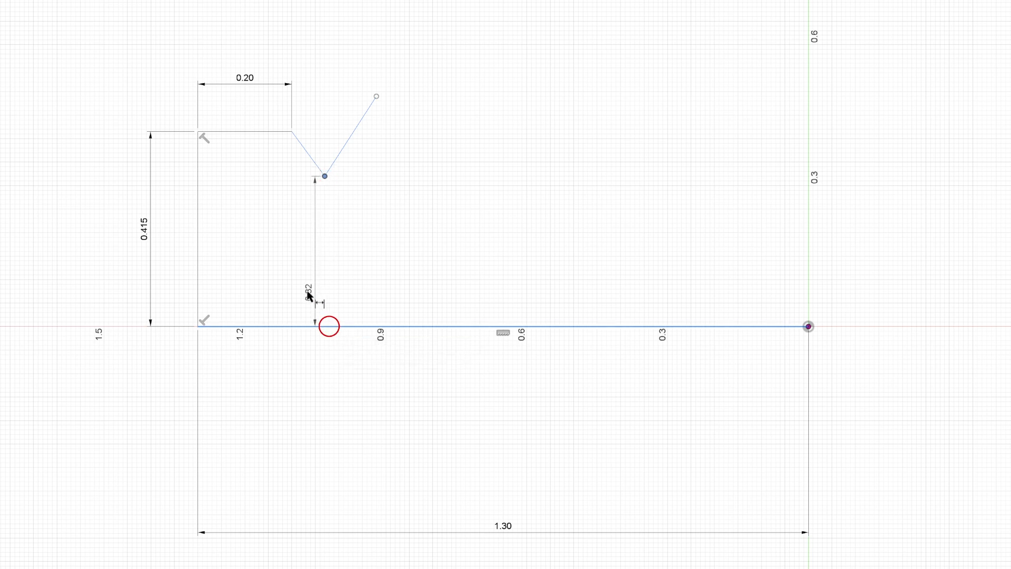
pyautogui.click(304, 292)
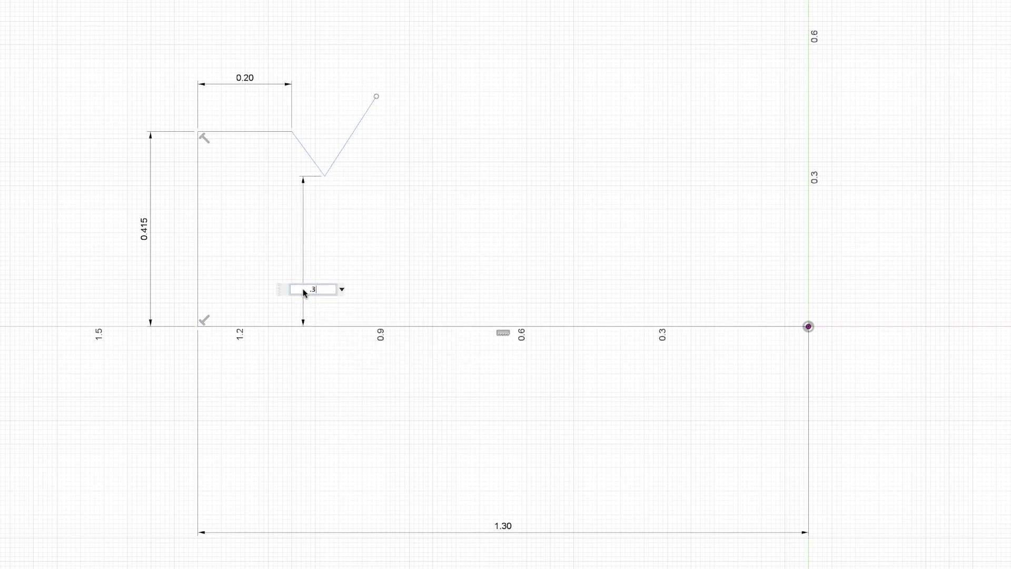
pyautogui.press('Return')
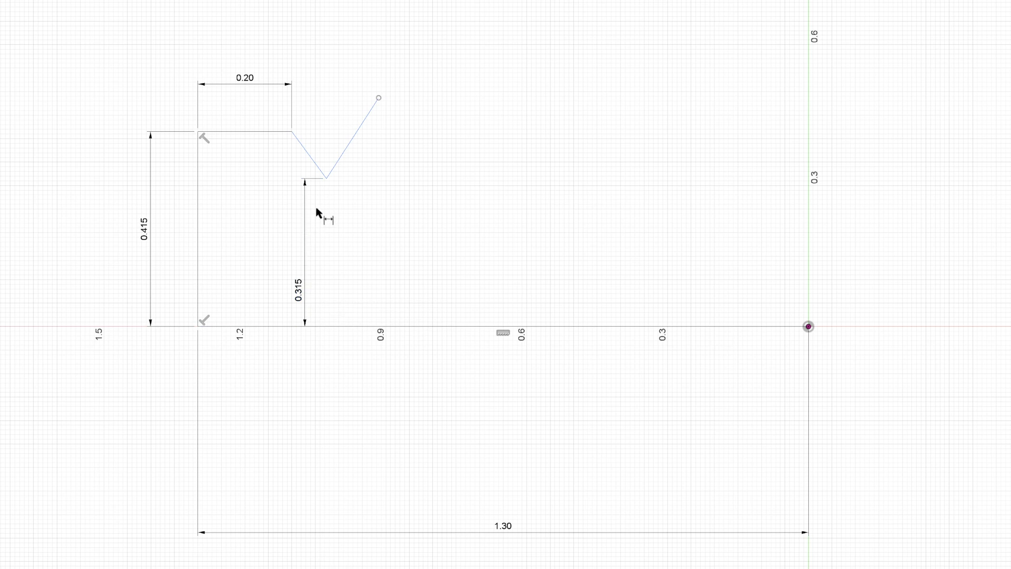
# Dimension the V's lowest point 0.3 in horizontally from the profile's left vertical edge.
pyautogui.click(326, 178)
pyautogui.click(197, 265)
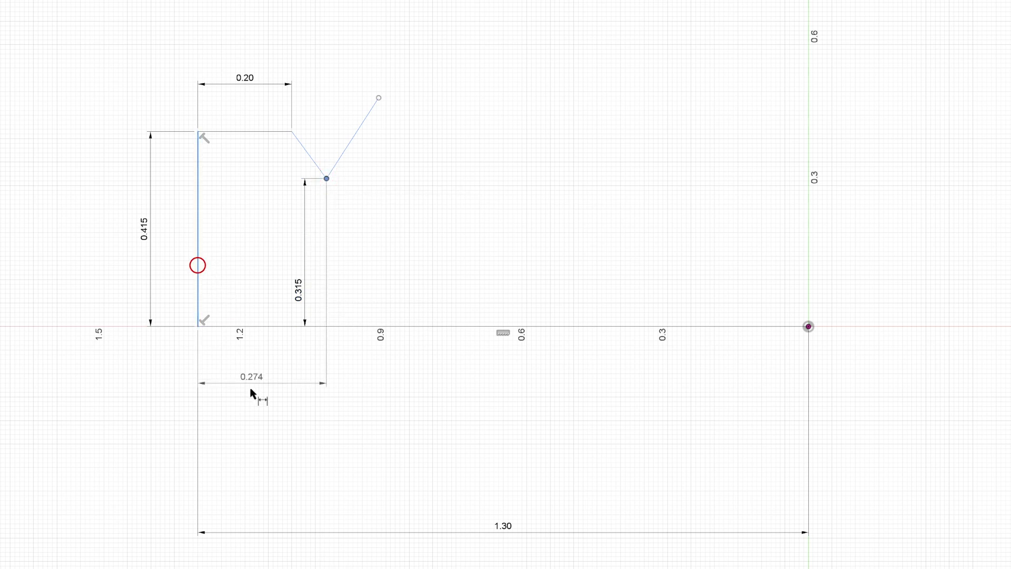
pyautogui.click(253, 386)
pyautogui.write('.3')
pyautogui.press('Return')
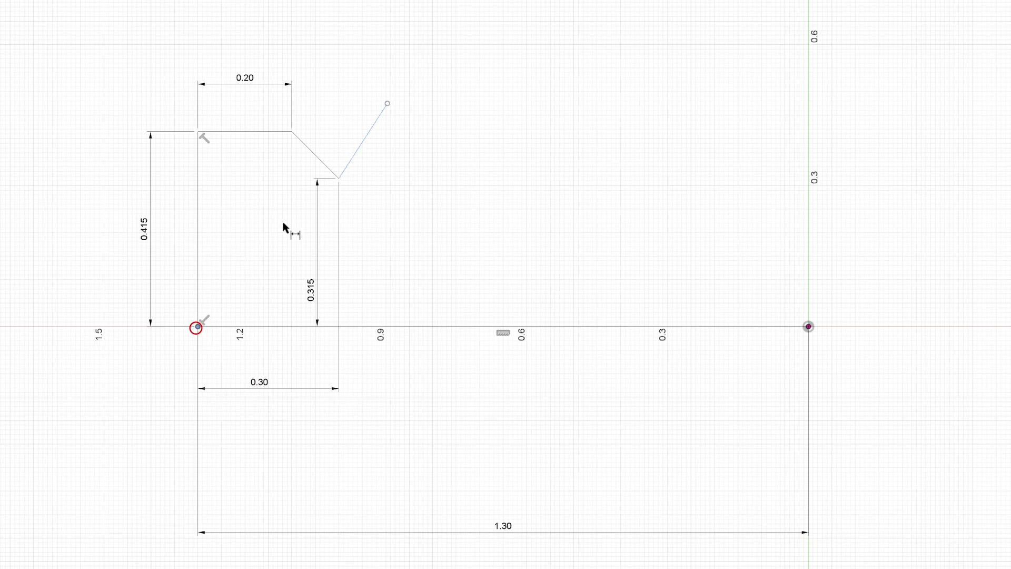
# Dimension the V's open upper end 0.46 in horizontally from the baseline's left end.
pyautogui.click(387, 104)
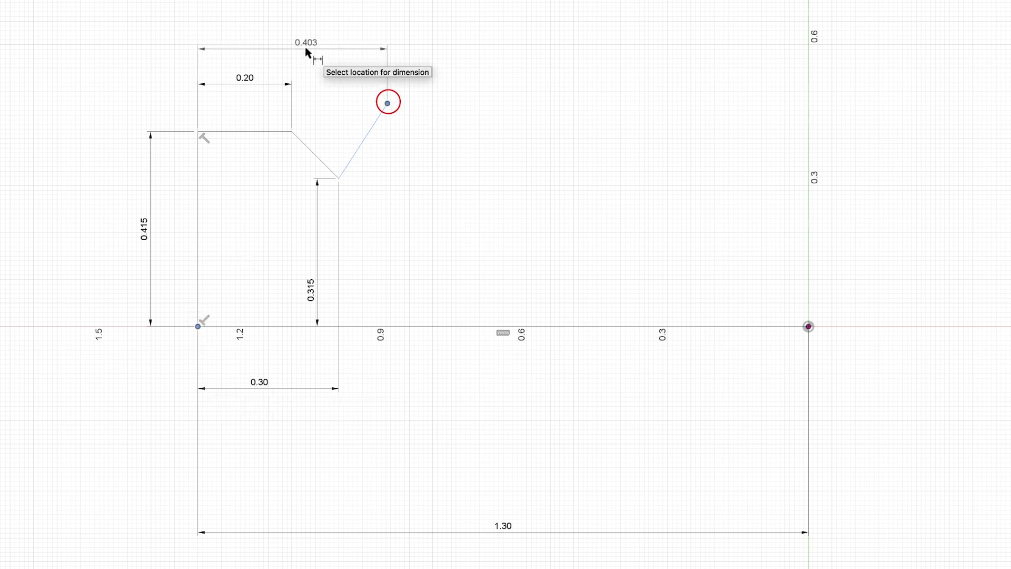
pyautogui.click(306, 47)
pyautogui.write('.460')
pyautogui.press('Return')
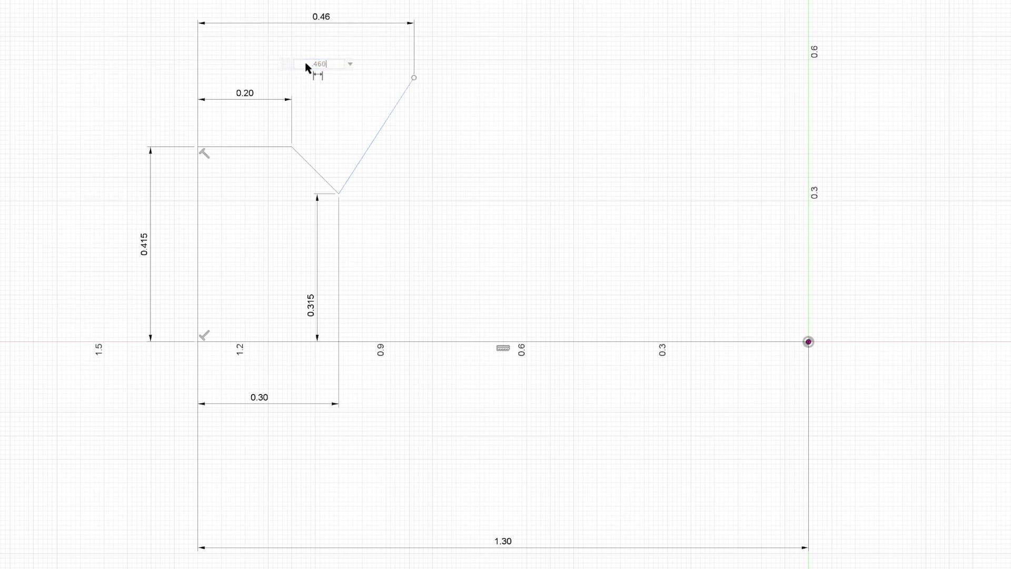
# Dimension the V's open upper end 0.475 in above the baseline.
pyautogui.click(419, 342)
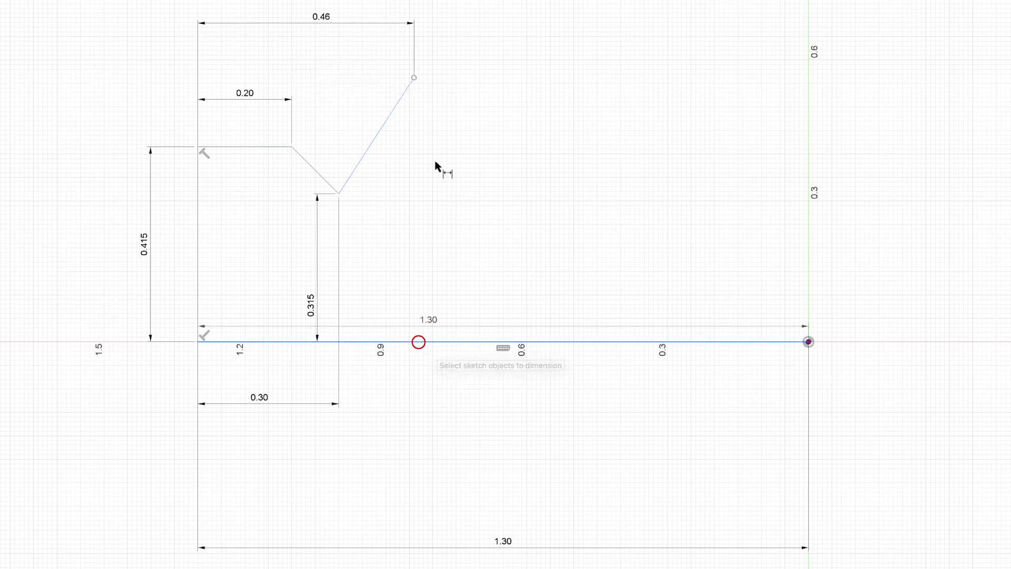
pyautogui.click(414, 78)
pyautogui.click(448, 241)
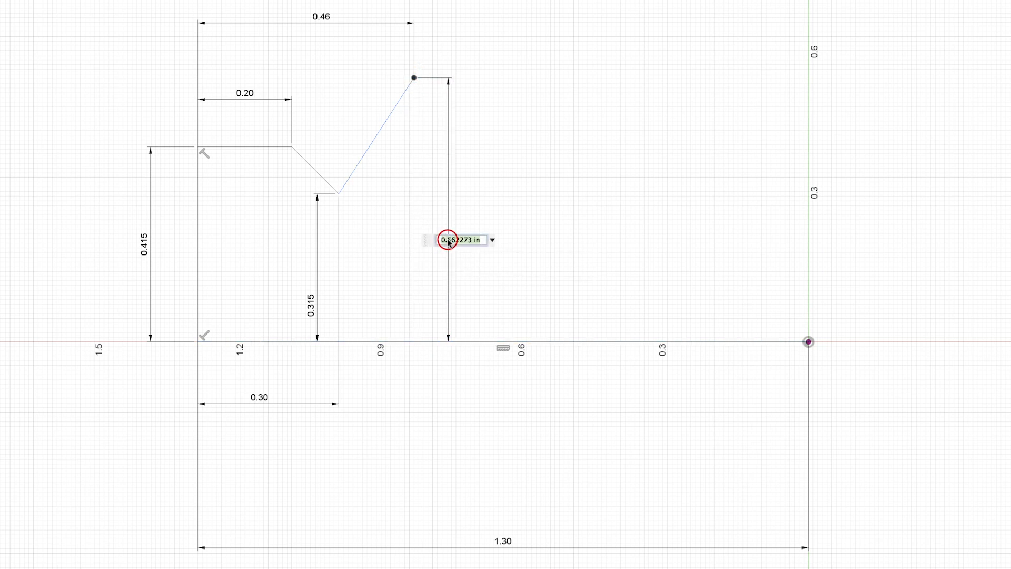
pyautogui.write('.475')
pyautogui.press('Return')
# Close the profile at the origin with stepped lines about 0.11 in across, 0.305 in down and 0.26 in across, then a notch about 0.16 in wide.
pyautogui.press('l')
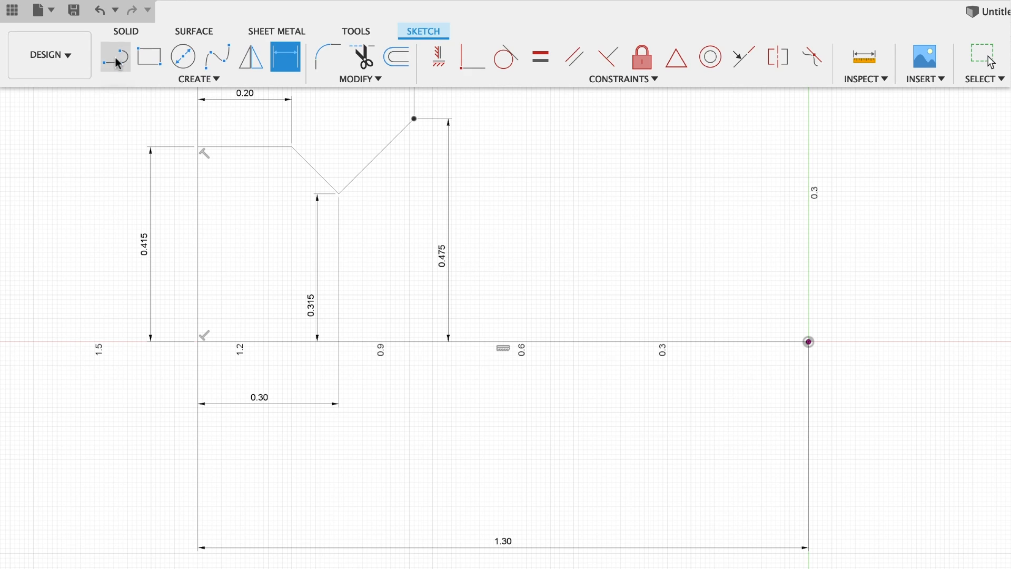
pyautogui.click(414, 119)
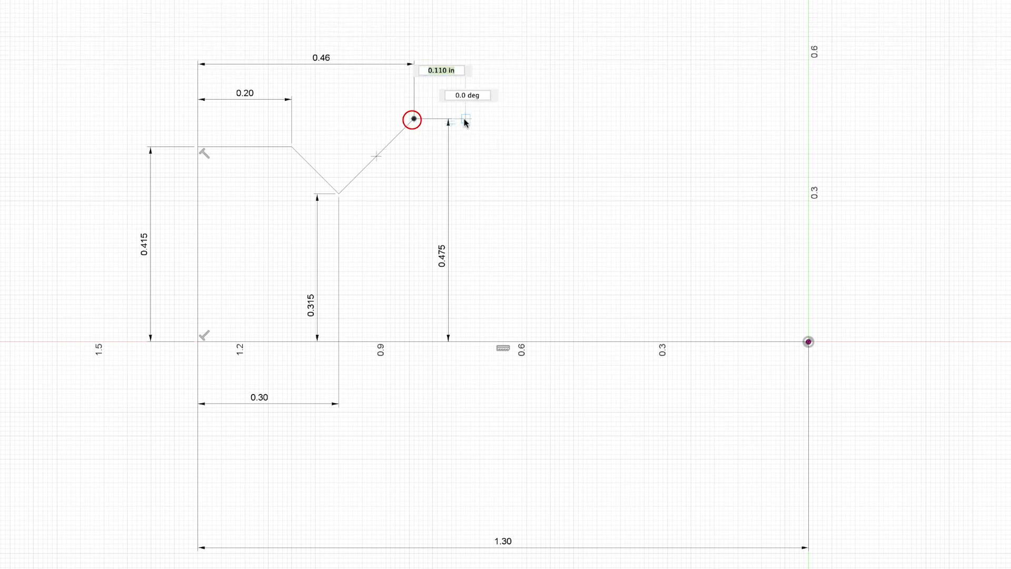
pyautogui.click(465, 119)
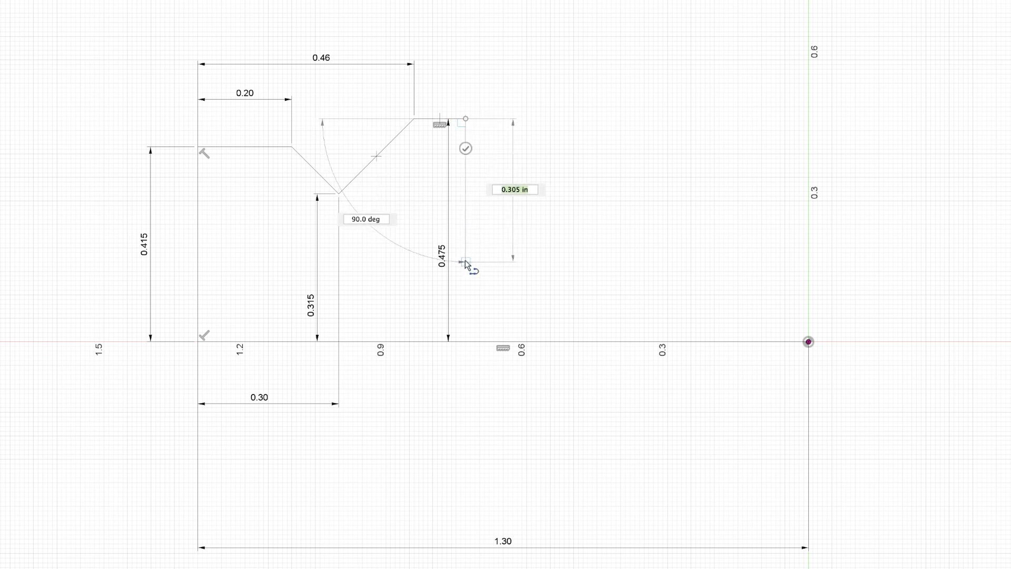
pyautogui.click(466, 262)
pyautogui.click(588, 261)
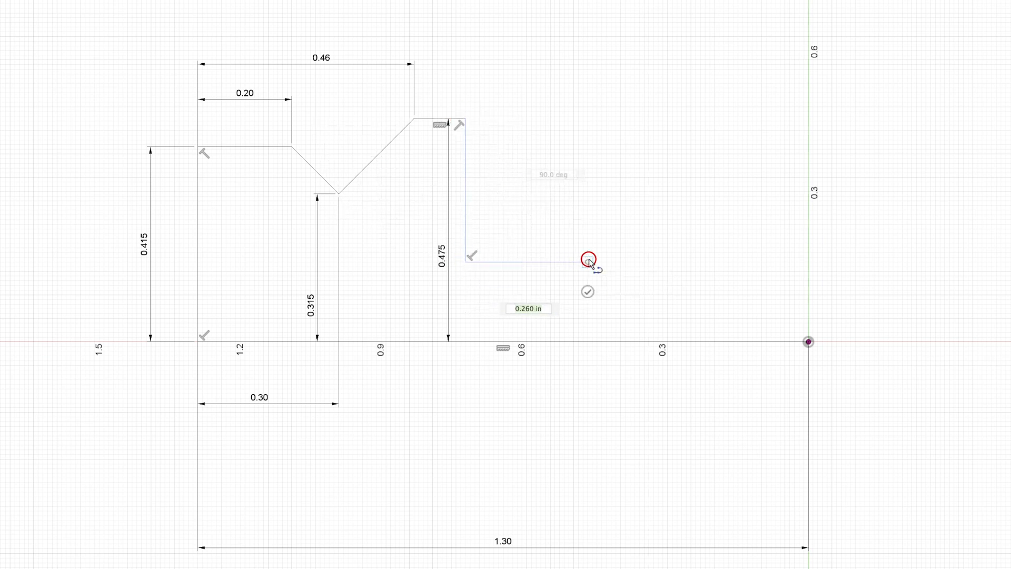
pyautogui.click(588, 313)
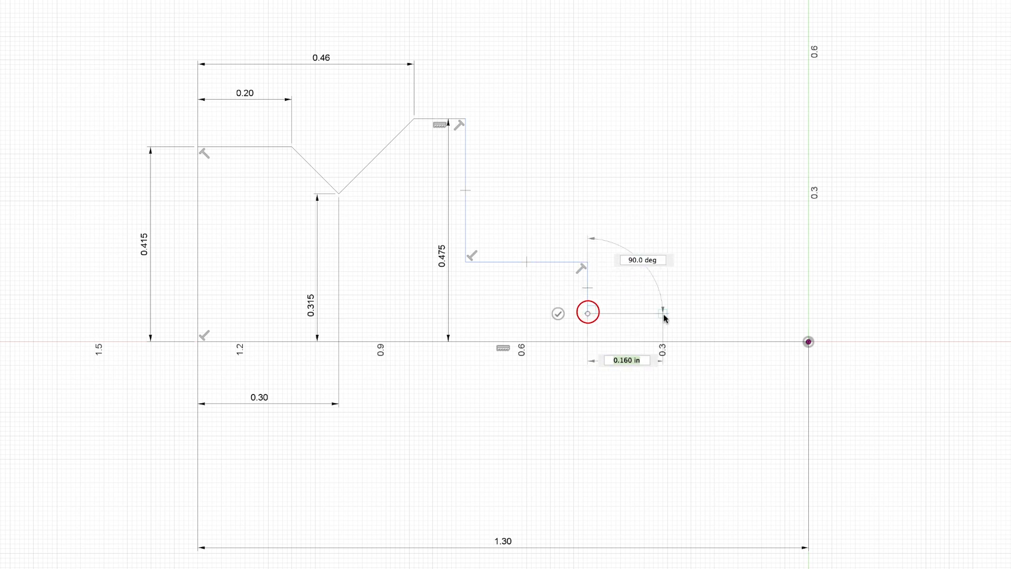
pyautogui.click(663, 313)
pyautogui.click(662, 262)
pyautogui.click(808, 262)
pyautogui.click(808, 341)
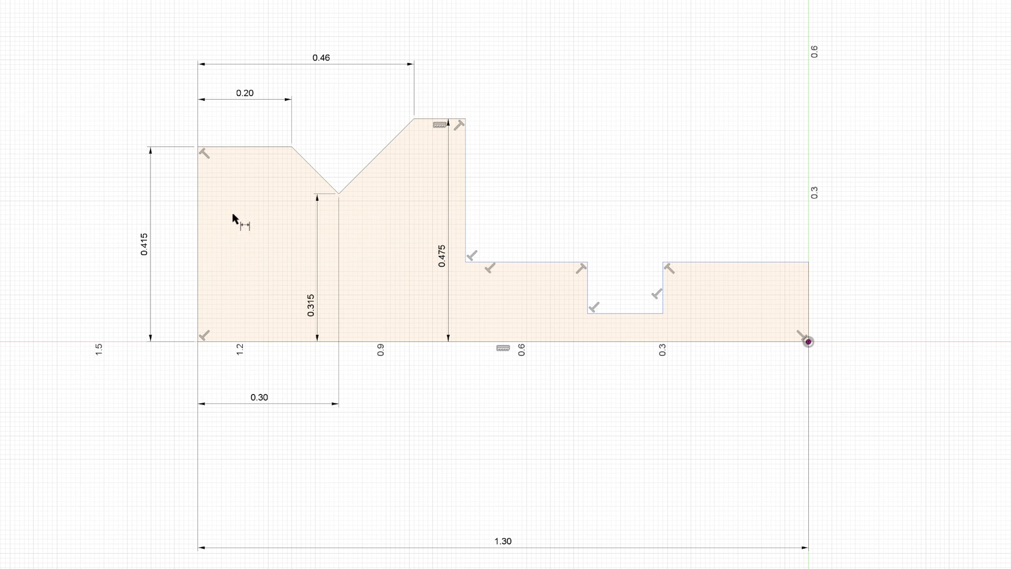
# Dimension the tall shoulder's right vertical edge 0.5 in from the profile's left edge.
pyautogui.click(198, 187)
pyautogui.click(464, 158)
pyautogui.click(350, 26)
pyautogui.write('0.5')
pyautogui.press('Return')
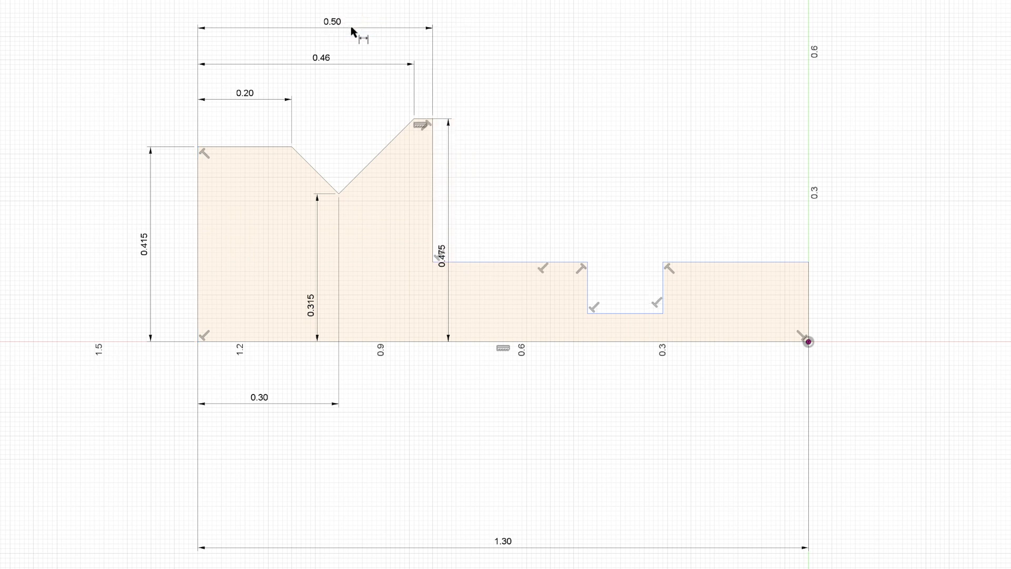
# Dimension the horizontal step beside the tall shoulder at .5/2 in above the baseline.
pyautogui.click(488, 343)
pyautogui.click(489, 262)
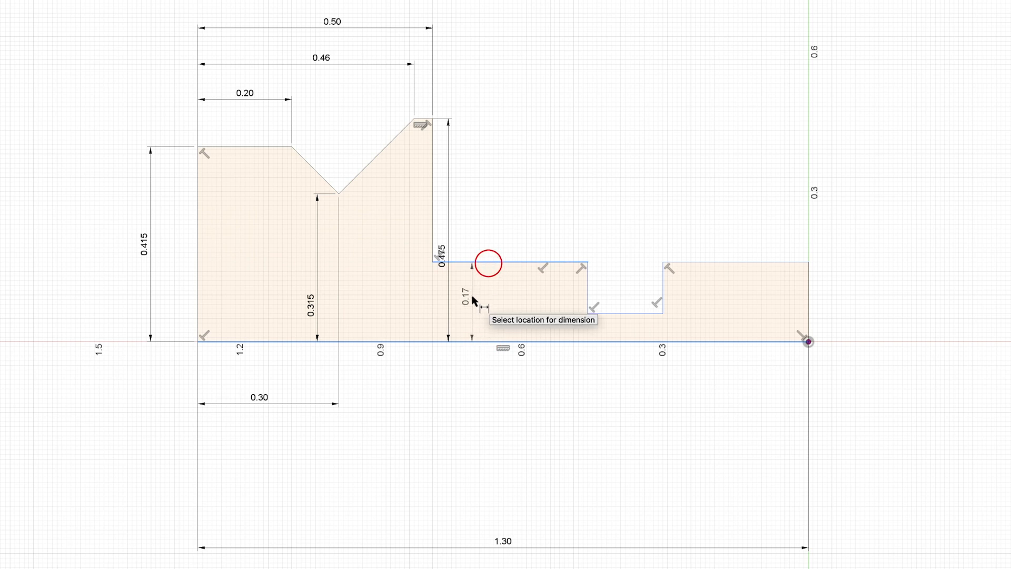
pyautogui.click(472, 300)
pyautogui.write('.5/2')
pyautogui.press('Return')
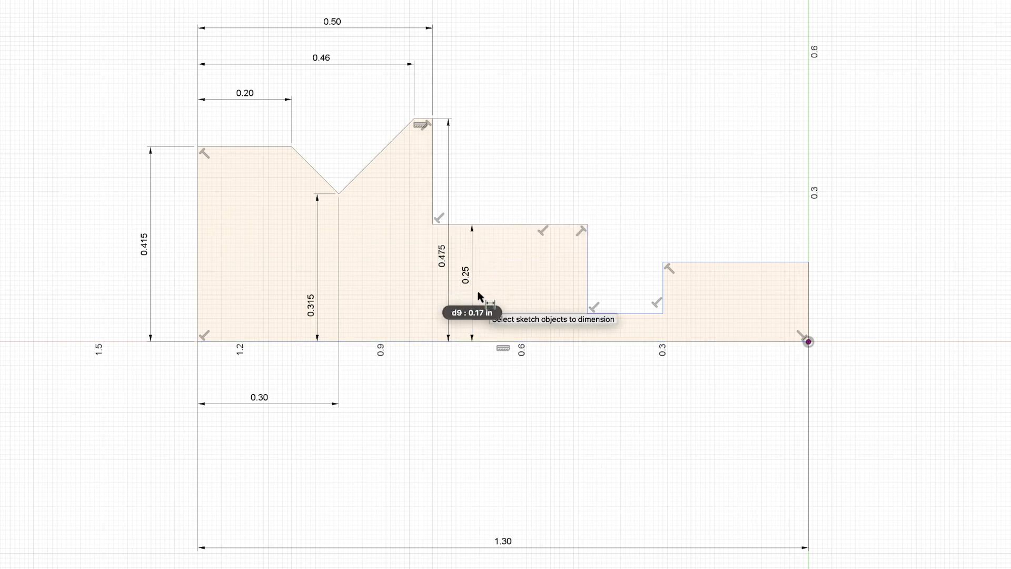
# Dimension the notch's floor at .260/2 in above the baseline.
pyautogui.click(626, 313)
pyautogui.click(623, 342)
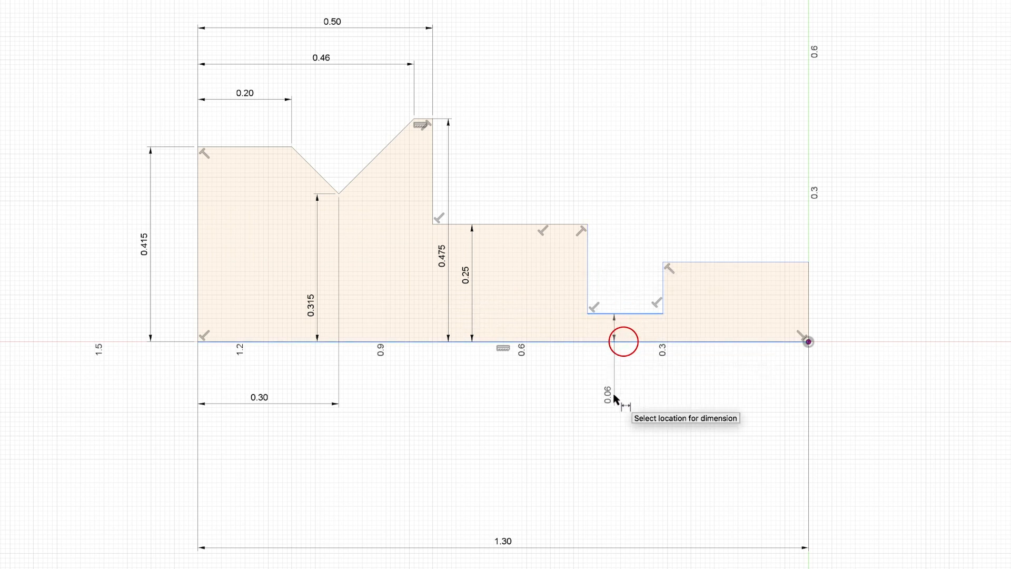
pyautogui.click(614, 395)
pyautogui.write('.6')
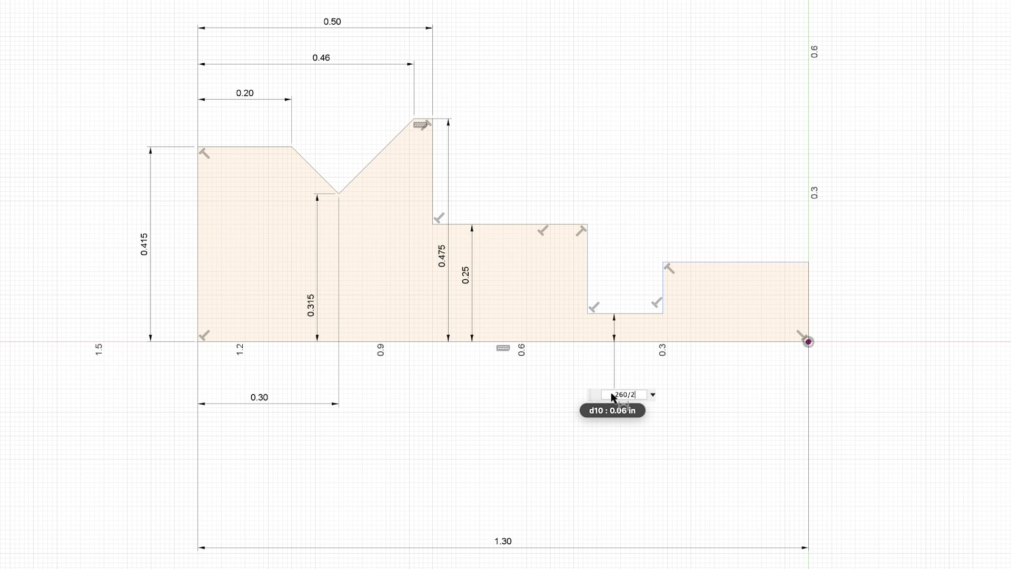
pyautogui.press('Return')
# Dimension the top edge of the step beside the origin at .366/2 in above the baseline.
pyautogui.click(745, 342)
pyautogui.click(741, 264)
pyautogui.click(862, 306)
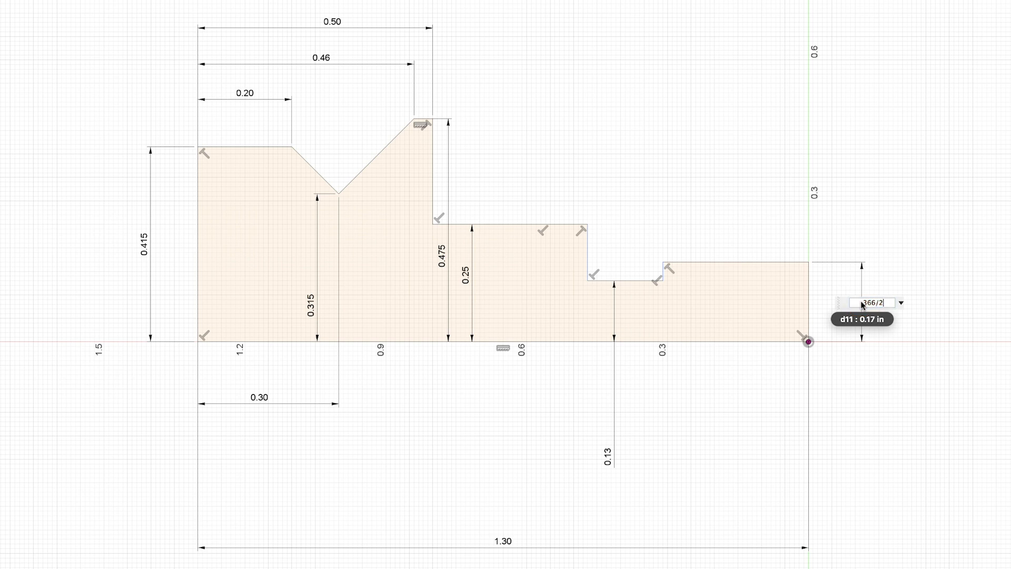
pyautogui.press('Return')
# Dimension the notch's right wall 1.00 in from the profile's left edge.
pyautogui.click(196, 247)
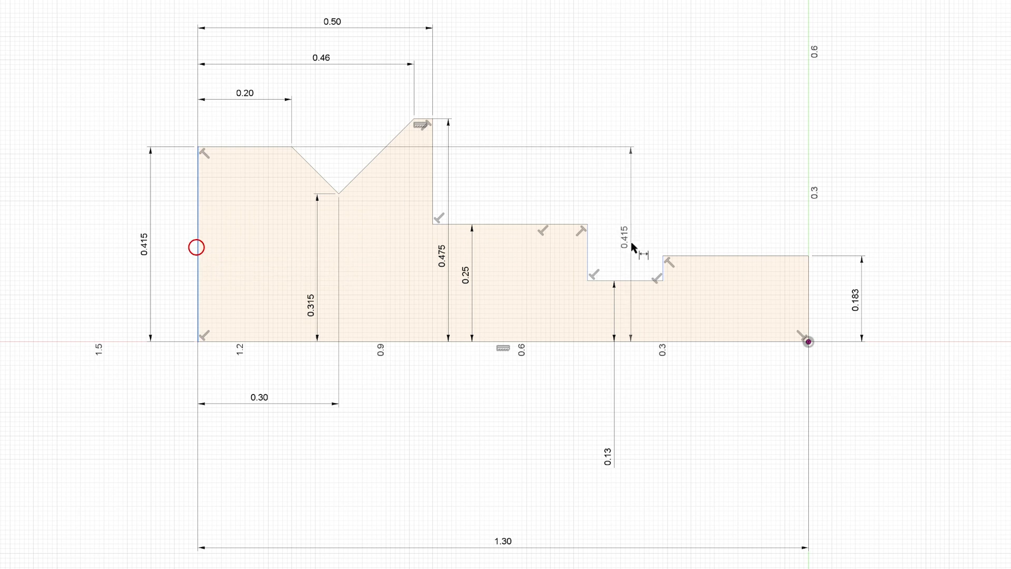
pyautogui.click(662, 266)
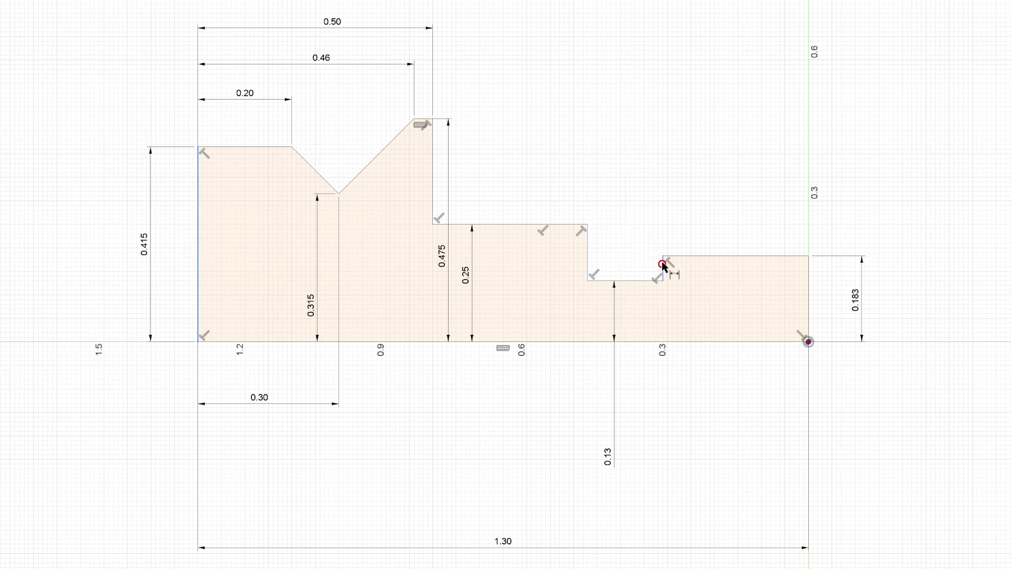
pyautogui.click(545, 22)
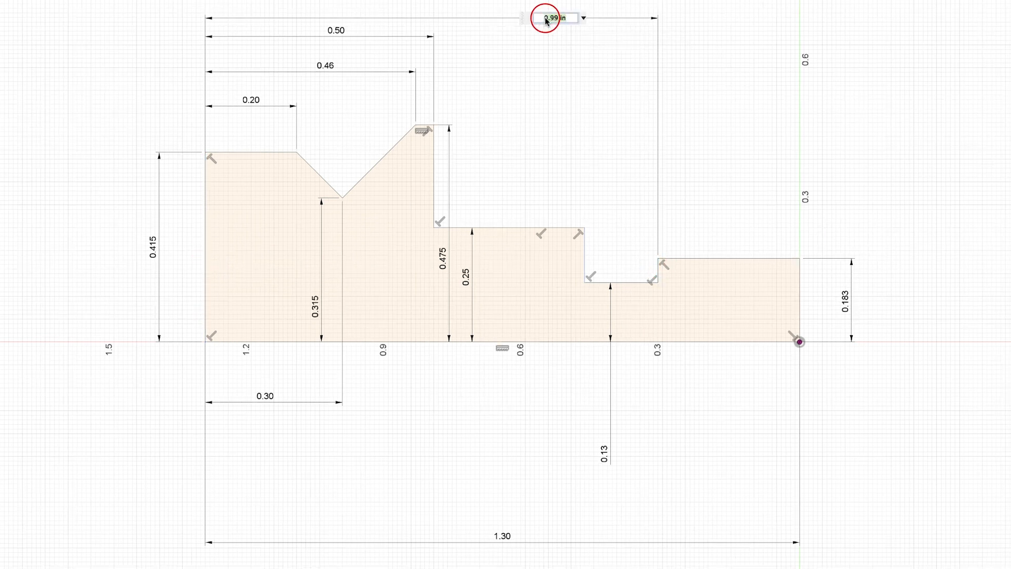
pyautogui.press('Return')
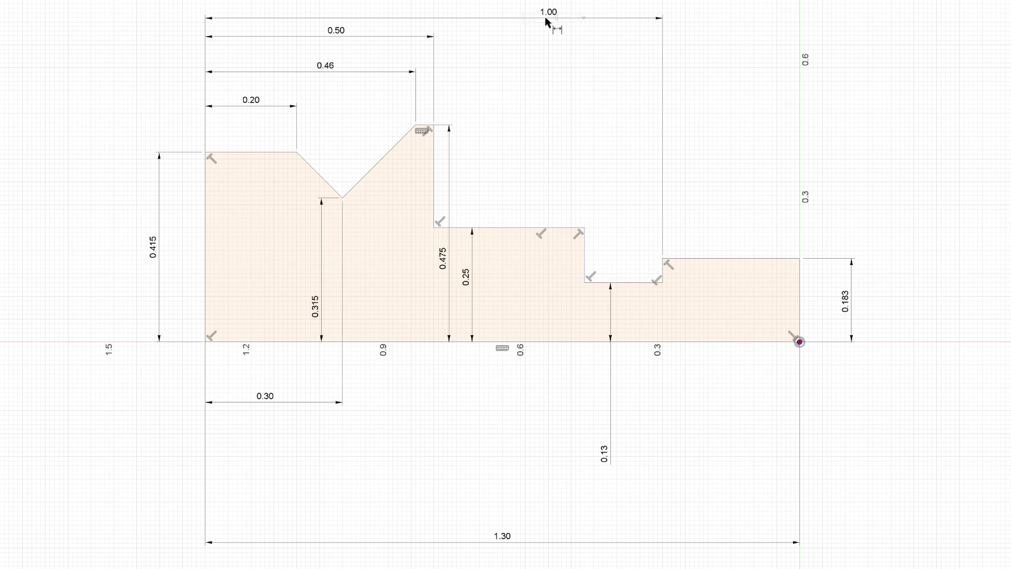
# Dimension the notch's left wall .935 in from the profile's left edge.
pyautogui.click(206, 252)
pyautogui.click(584, 253)
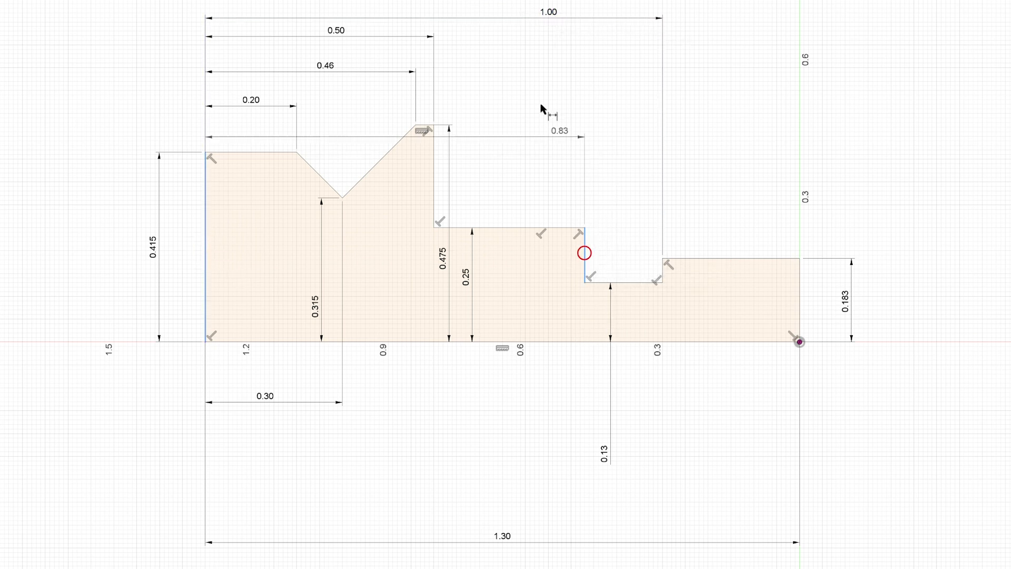
pyautogui.click(530, 75)
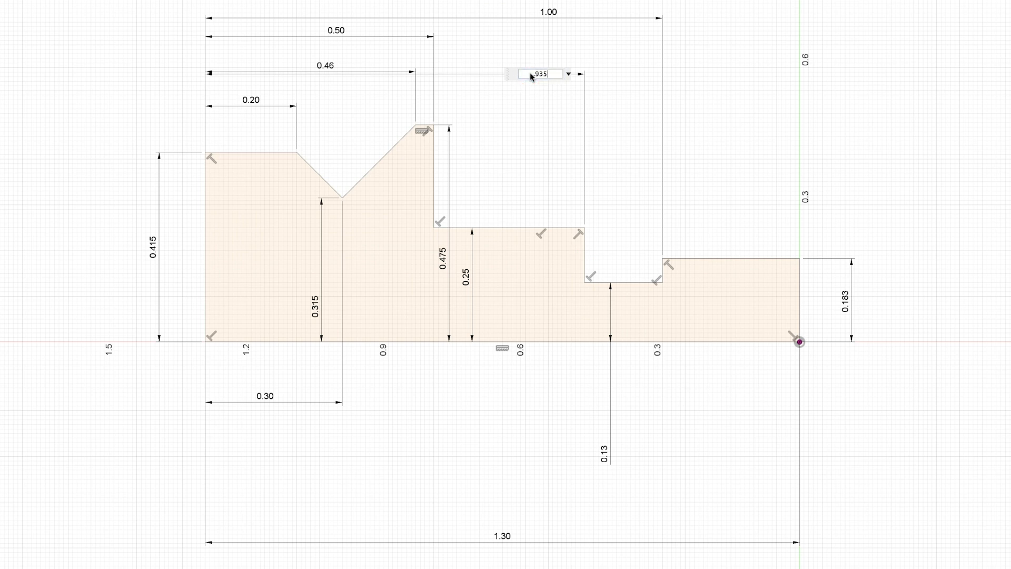
pyautogui.write('.935')
pyautogui.press('Return')
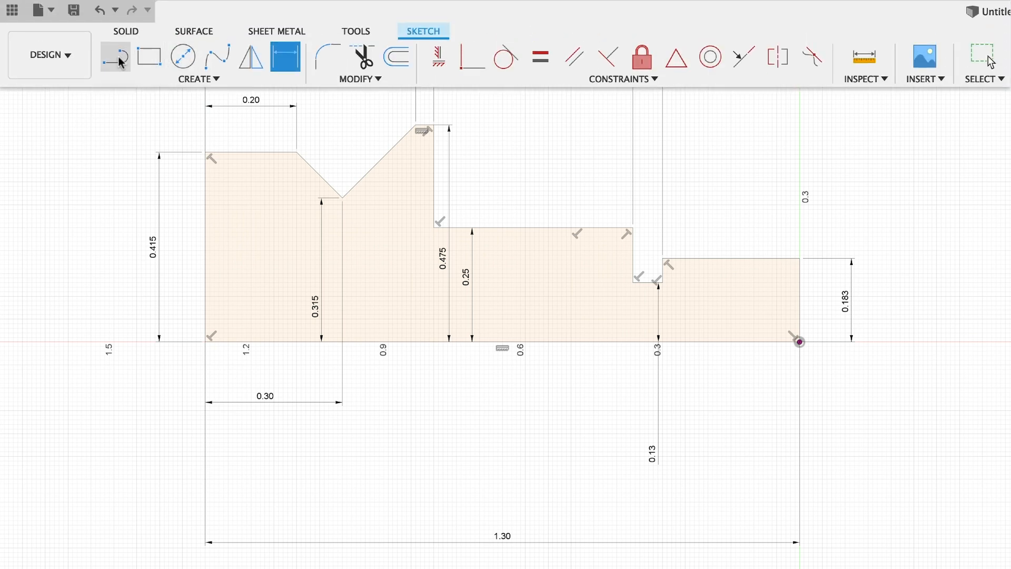
# Draw a horizontal line 0.60 in long inward from the profile's left edge, between the baseline and the V-groove.
pyautogui.click(121, 62)
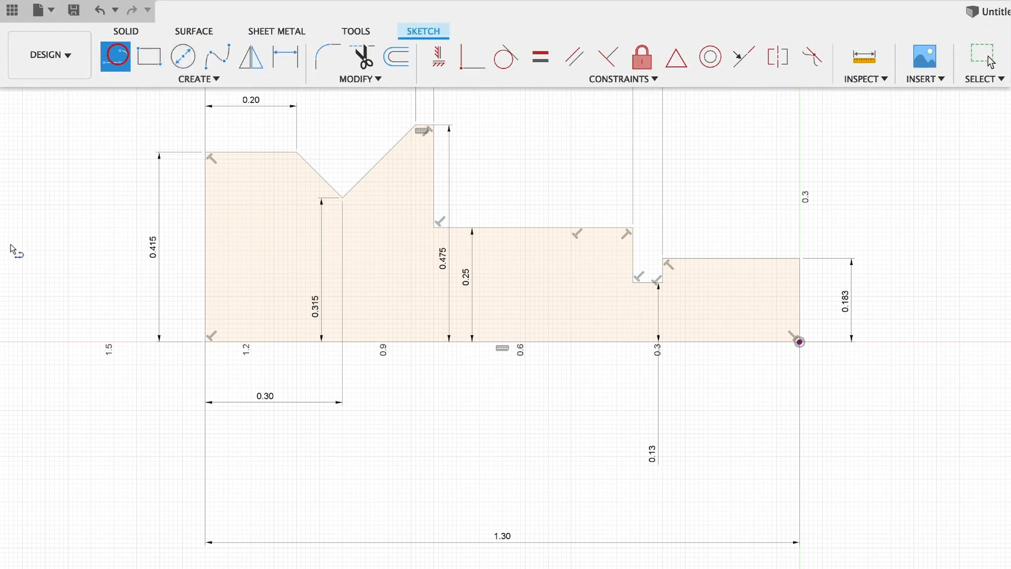
pyautogui.click(205, 272)
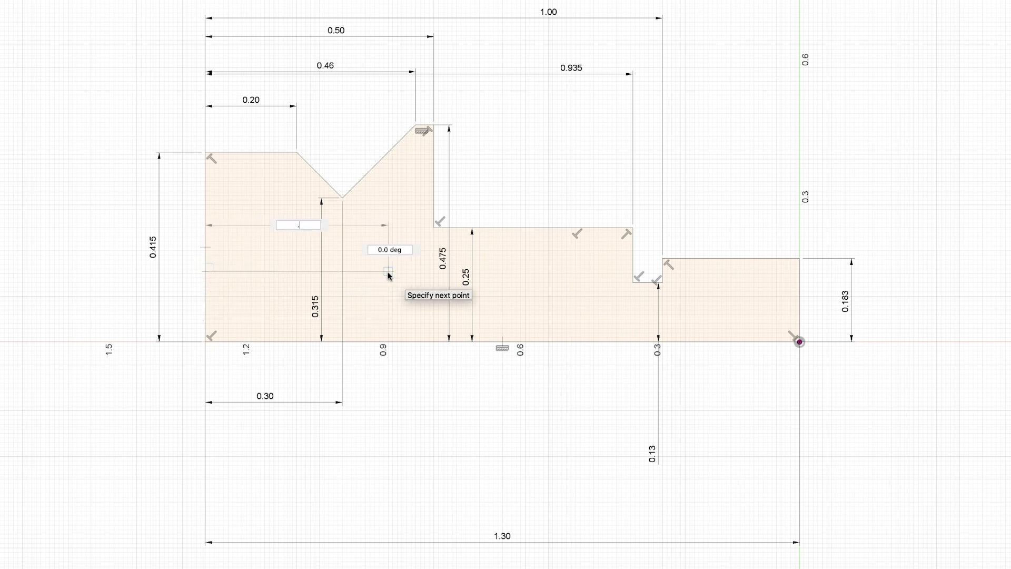
pyautogui.press('Return')
pyautogui.press('Escape')
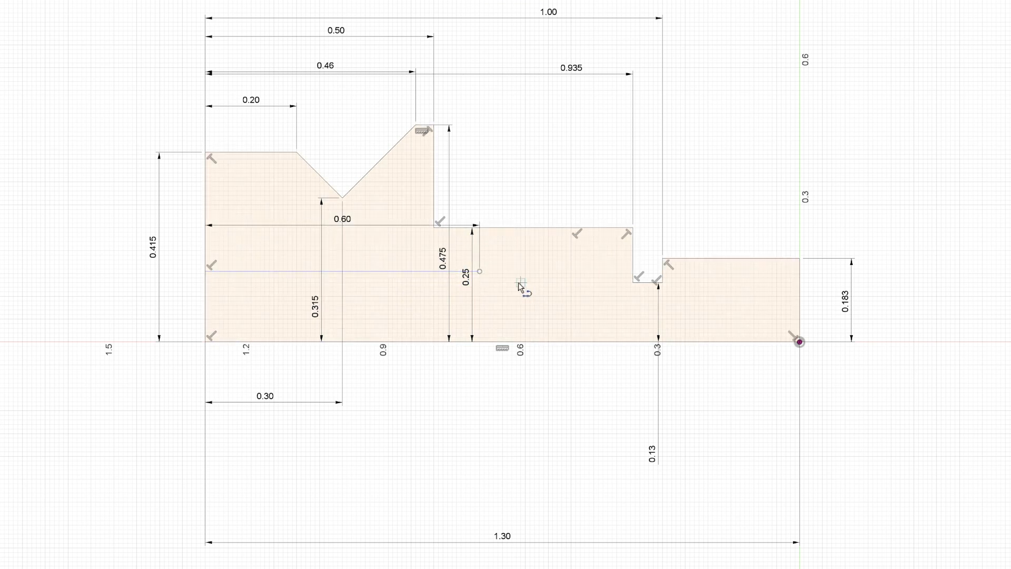
# Draw a slanted line from the inner line's free end down to the baseline and set its angle to the baseline to 70°.
pyautogui.click(481, 272)
pyautogui.click(549, 341)
pyautogui.press('d')
pyautogui.click(511, 304)
pyautogui.click(496, 341)
pyautogui.click(488, 317)
pyautogui.write('70')
pyautogui.press('Return')
# Fillet the V-groove's two upper corners and its lower vertex with a 0.015 in radius.
pyautogui.scroll(2, 504, 195)
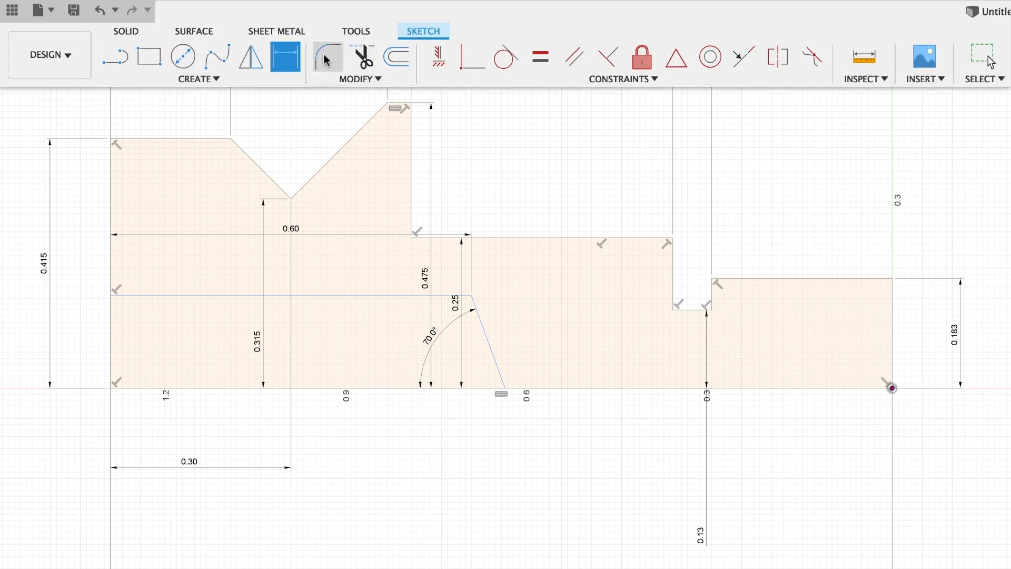
pyautogui.click(327, 58)
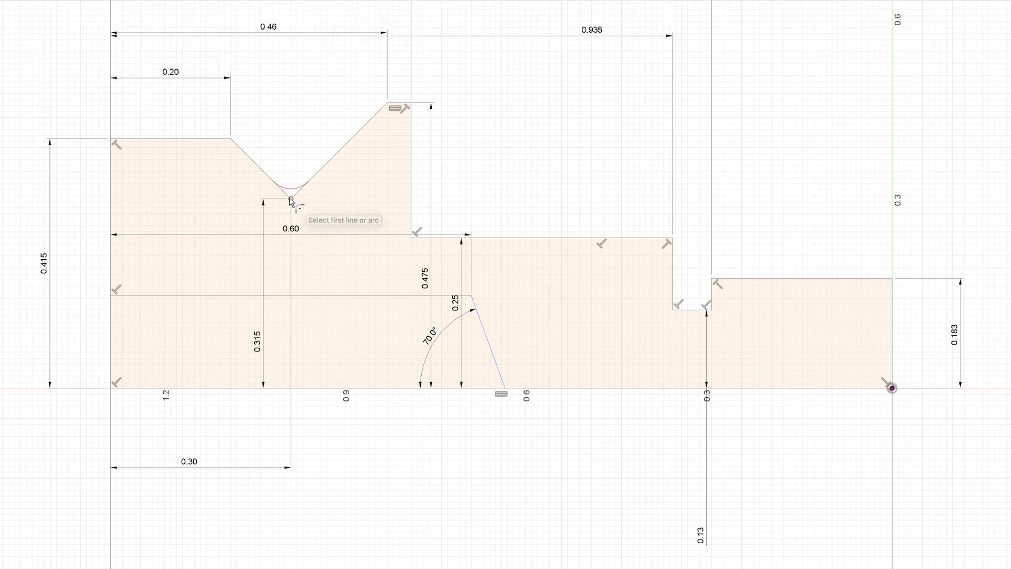
pyautogui.click(230, 140)
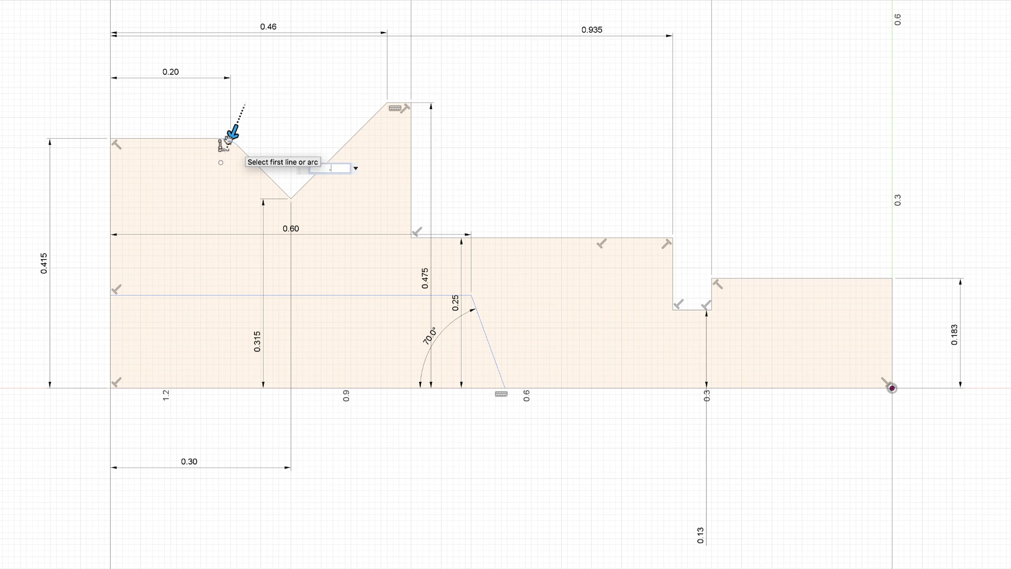
pyautogui.press('Return')
pyautogui.click(291, 199)
pyautogui.scroll(3, 369, 129)
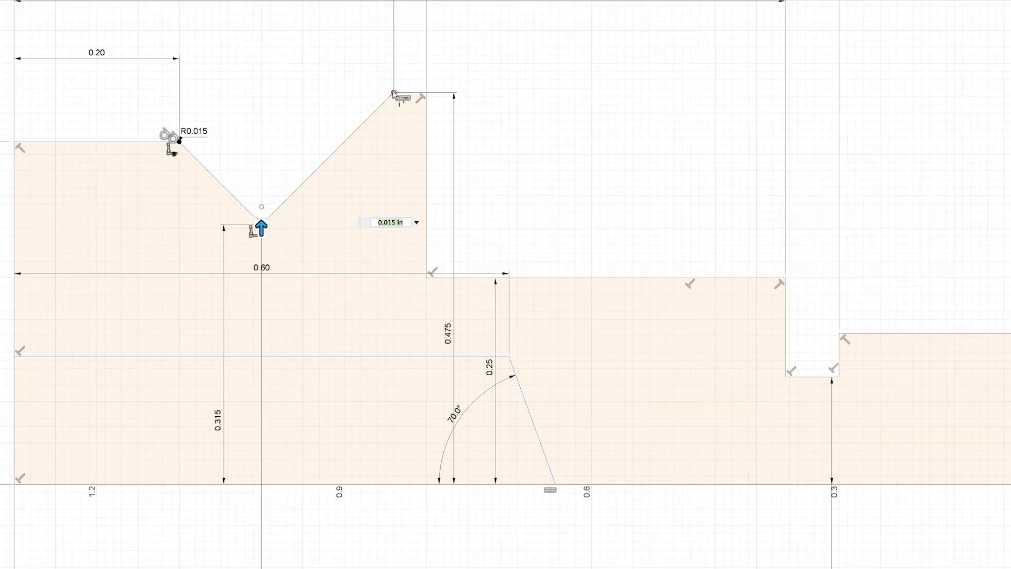
pyautogui.click(393, 93)
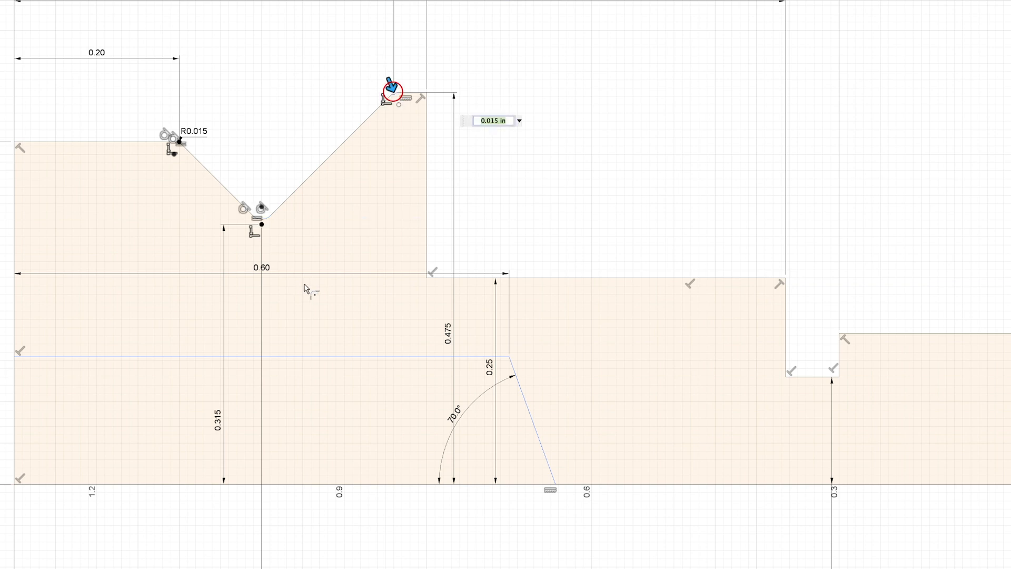
# Fillet the inner corner below the tall shoulder and the notch's two bottom corners at 0.015 in.
pyautogui.click(426, 278)
pyautogui.click(785, 378)
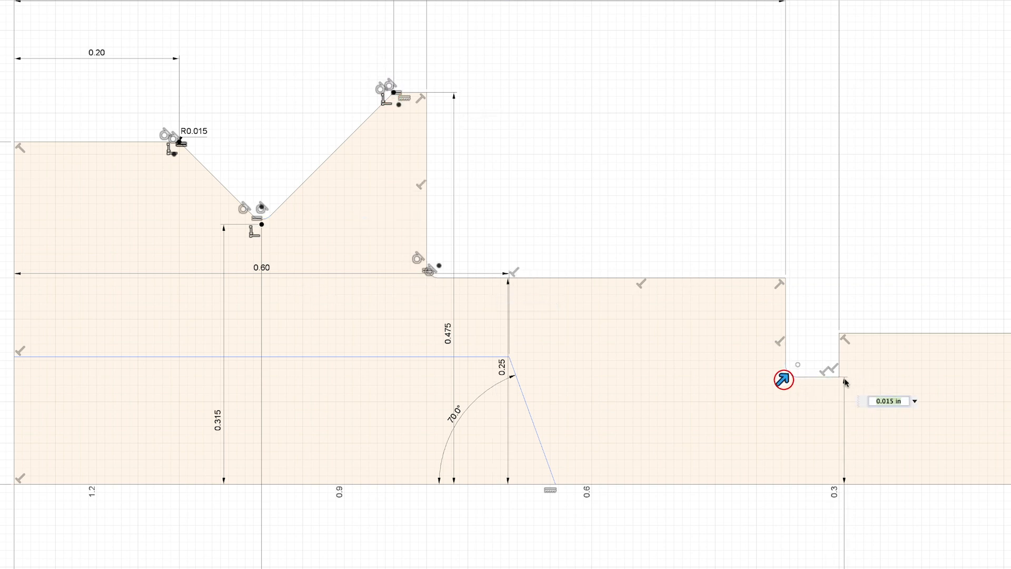
pyautogui.click(840, 379)
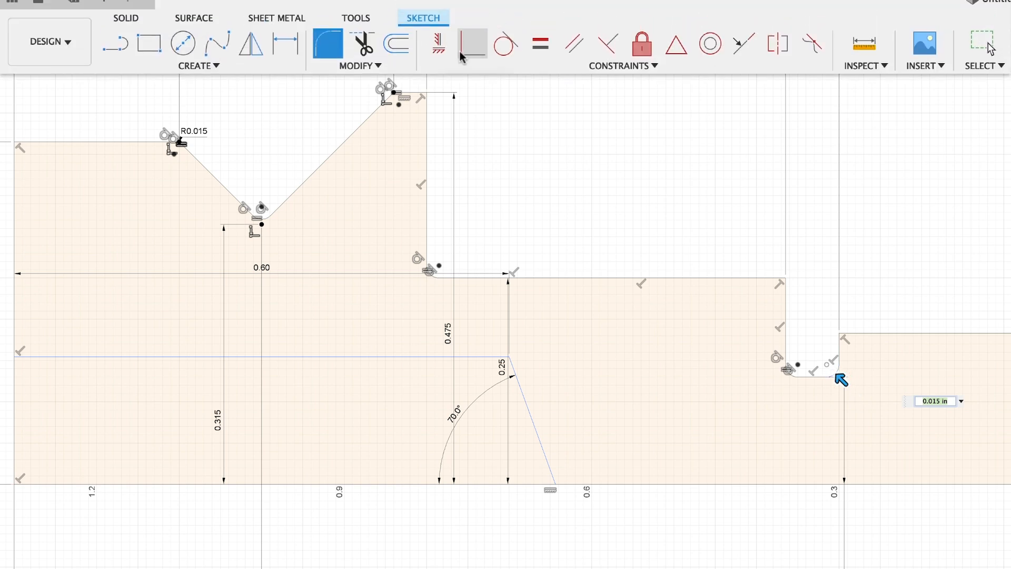
# Draw a chamfer line across the profile's upper-left corner and dimension its top end 0.01 in from the corner.
pyautogui.click(113, 56)
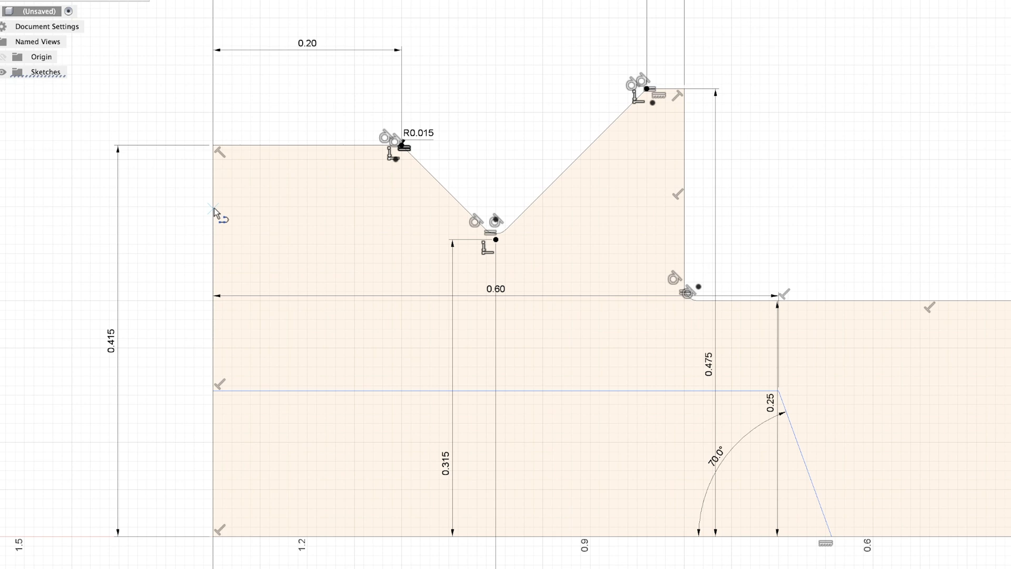
pyautogui.click(145, 184)
pyautogui.click(250, 146)
pyautogui.press('d')
pyautogui.click(251, 143)
pyautogui.click(213, 145)
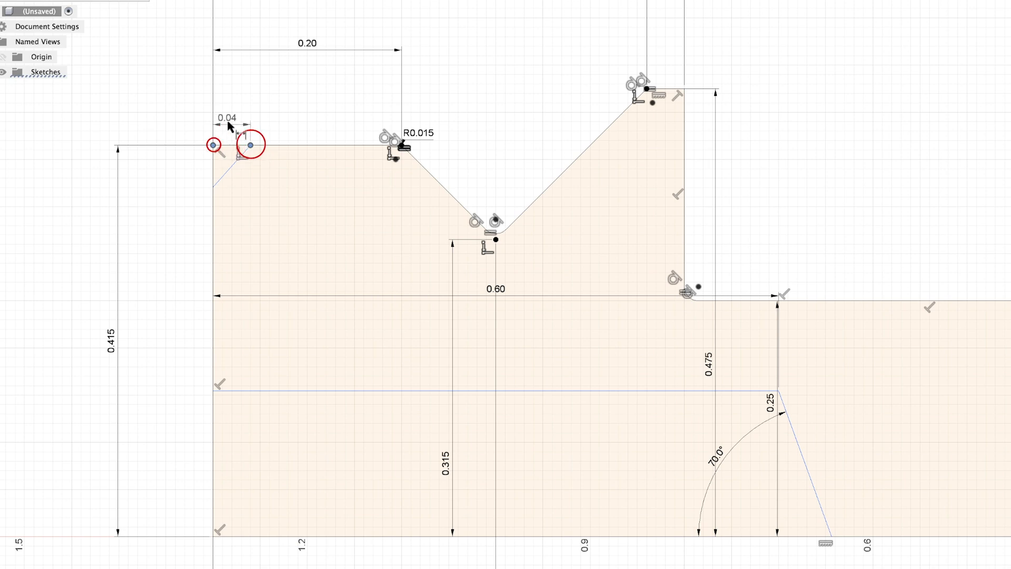
pyautogui.click(229, 119)
pyautogui.write('0.01')
pyautogui.press('Return')
# Set the upper-left chamfer line's angle to the top edge to 45°.
pyautogui.scroll(3, 202, 166)
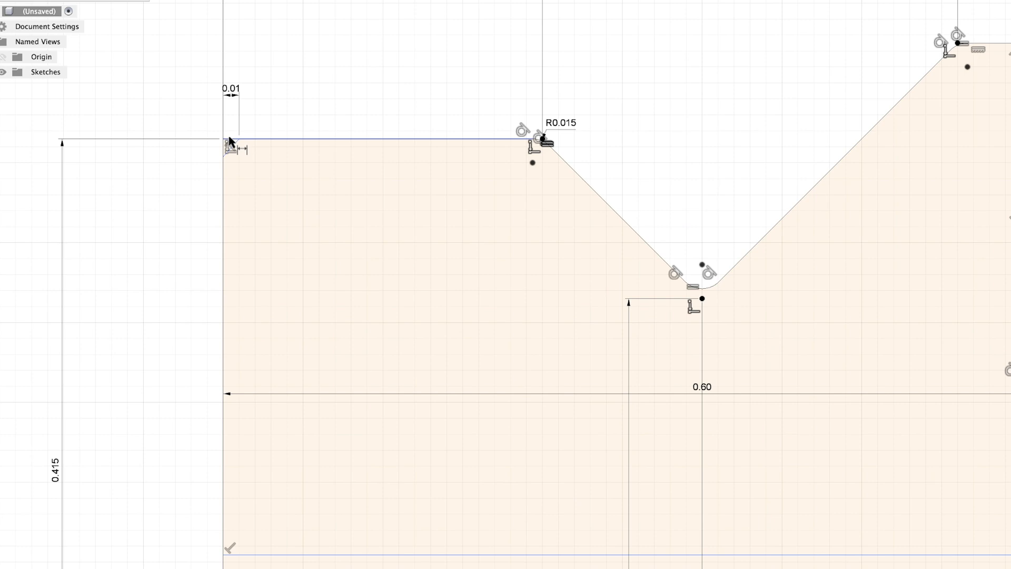
pyautogui.click(230, 144)
pyautogui.click(175, 165)
pyautogui.write('45')
pyautogui.press('Return')
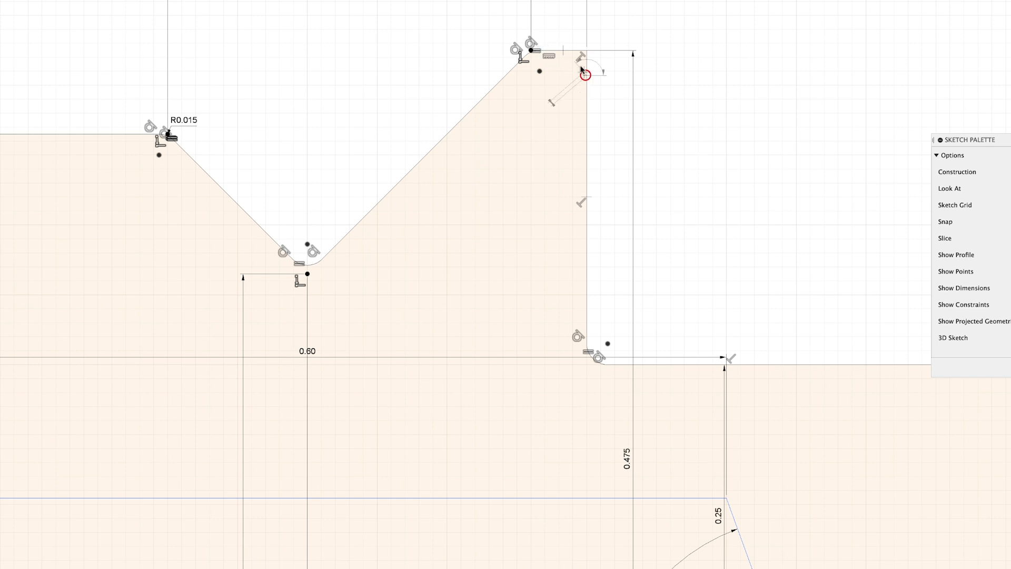
# Draw a chamfer line across the tall shoulder's upper-right corner and dimension its top end .01 in from the right edge.
pyautogui.click(566, 45)
pyautogui.scroll(5, 585, 50)
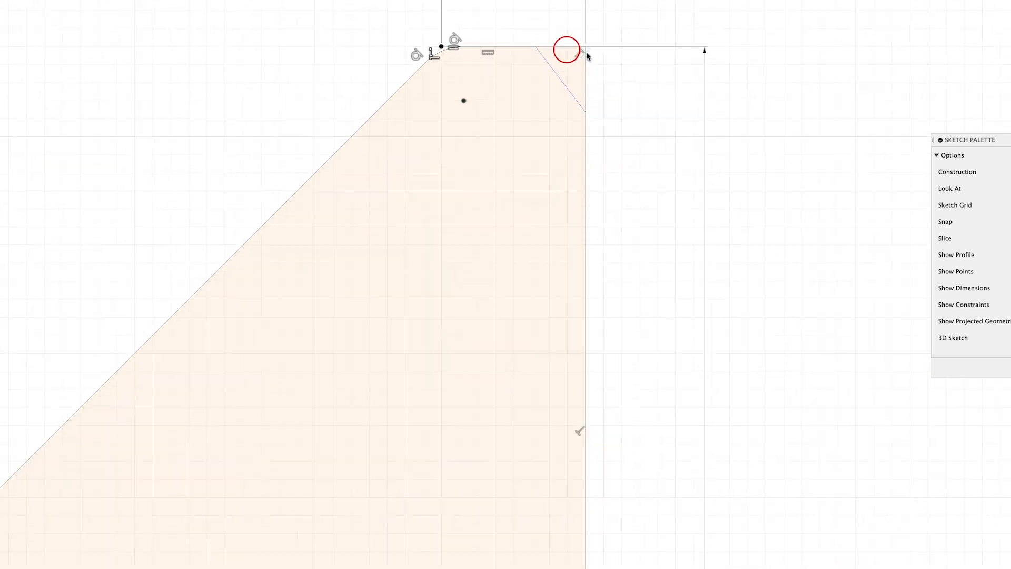
pyautogui.press('d')
pyautogui.click(536, 47)
pyautogui.click(547, 28)
pyautogui.write('.01')
pyautogui.press('Return')
# Set the angle between the tall shoulder's chamfer line and its top edge to 45°.
pyautogui.click(563, 46)
pyautogui.click(571, 72)
pyautogui.click(606, 76)
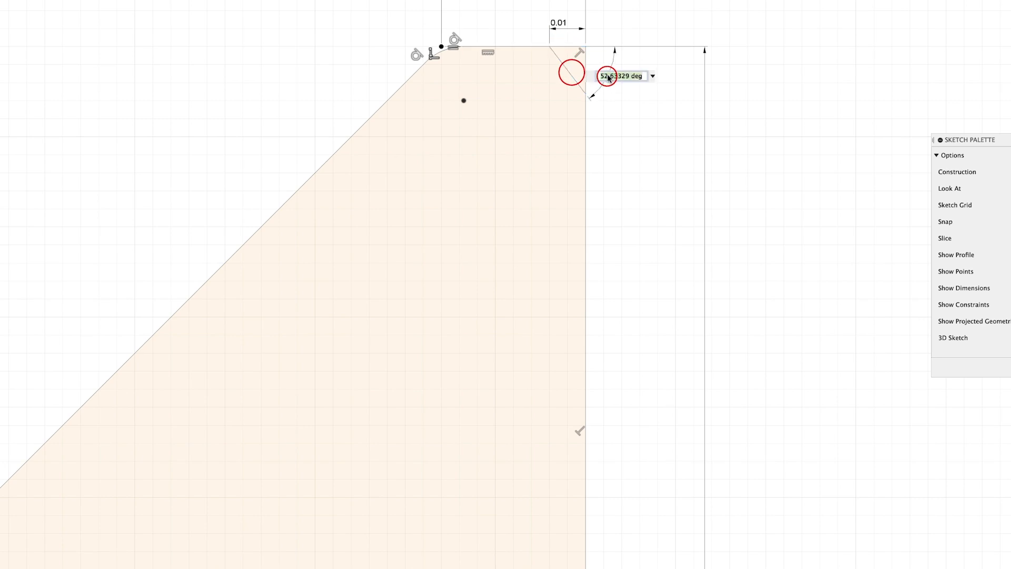
pyautogui.write('45')
pyautogui.press('Return')
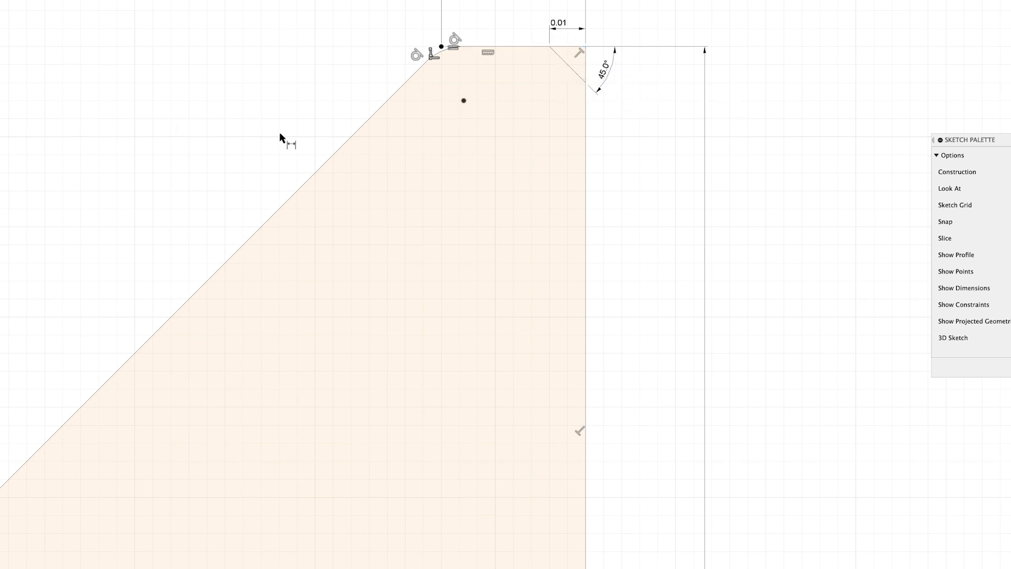
# Draw a chamfer line across the notch's upper-left corner and dimension its top end .01 in from that corner.
pyautogui.scroll(-6, 279, 140)
pyautogui.scroll(5, 728, 284)
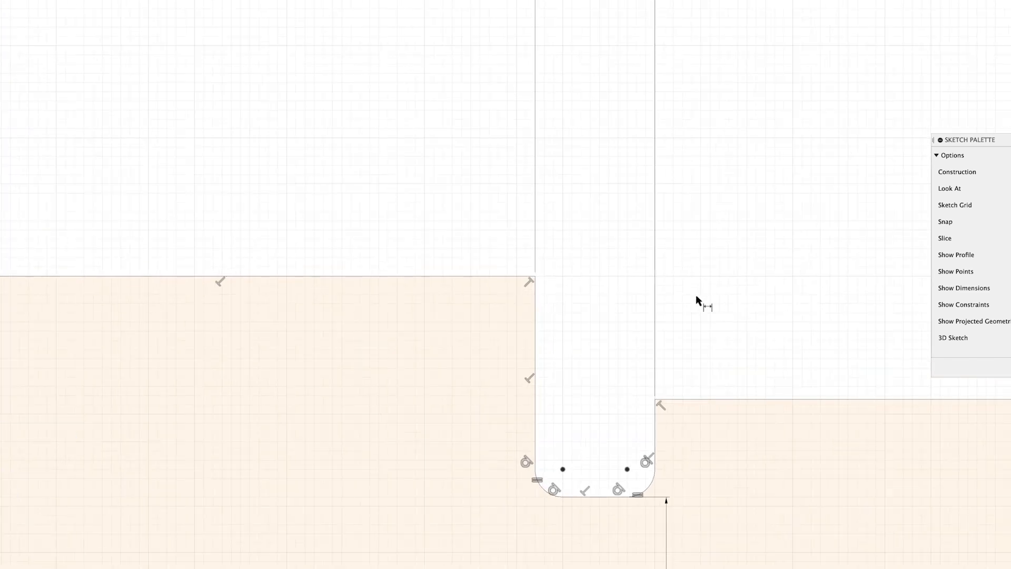
pyautogui.press('l')
pyautogui.click(479, 275)
pyautogui.click(534, 327)
pyautogui.press('d')
pyautogui.click(535, 276)
pyautogui.click(477, 276)
pyautogui.click(504, 248)
pyautogui.write('.01')
# Set the angle between the notch's upper-left chamfer line and the adjoining top edge to 45°.
pyautogui.scroll(3, 551, 295)
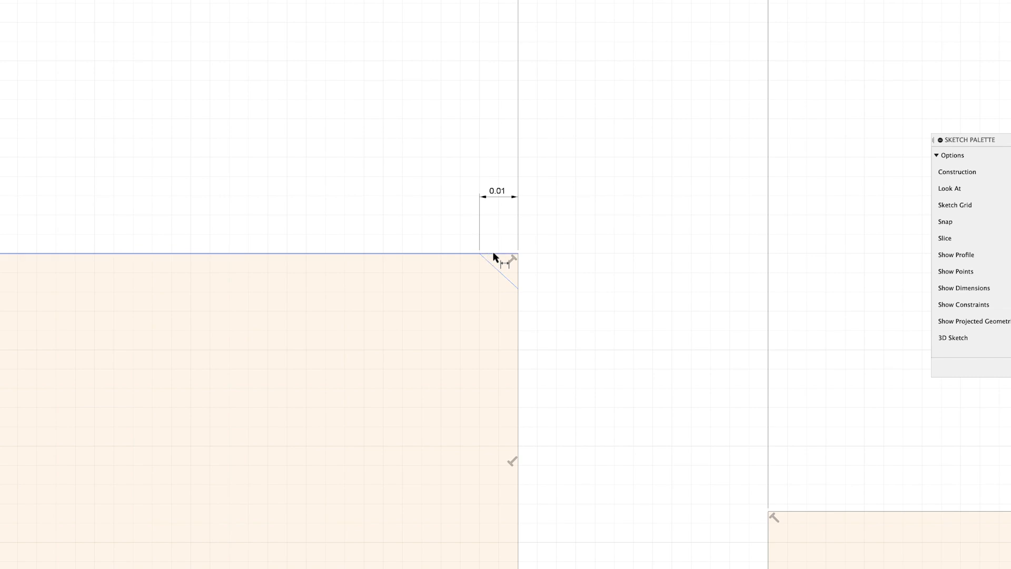
pyautogui.click(499, 272)
pyautogui.click(555, 282)
pyautogui.write('45')
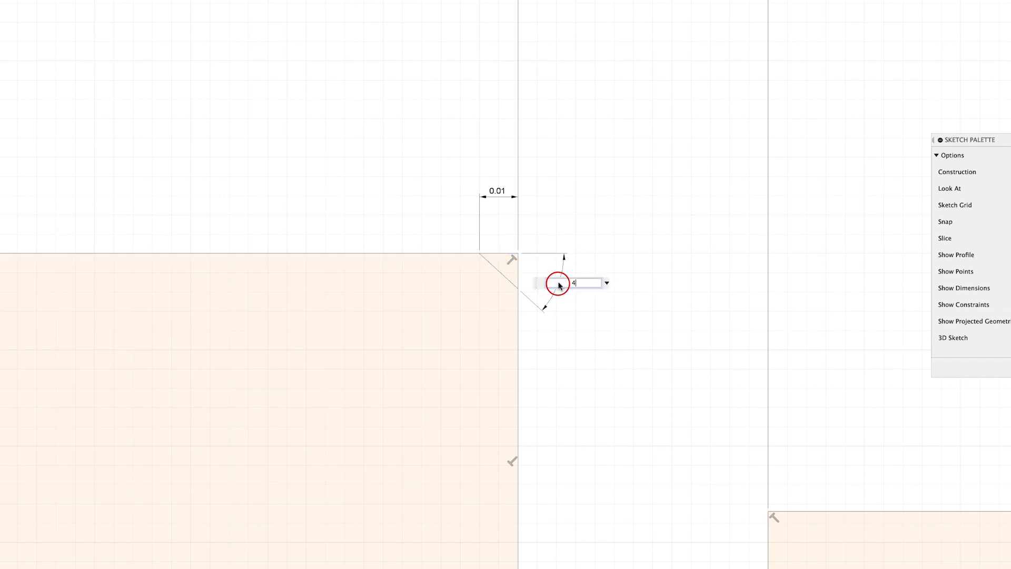
pyautogui.press('Return')
# Draw a chamfer line across the notch's upper-right corner and dimension its top end 0.035 in from the corner.
pyautogui.scroll(-5, 494, 402)
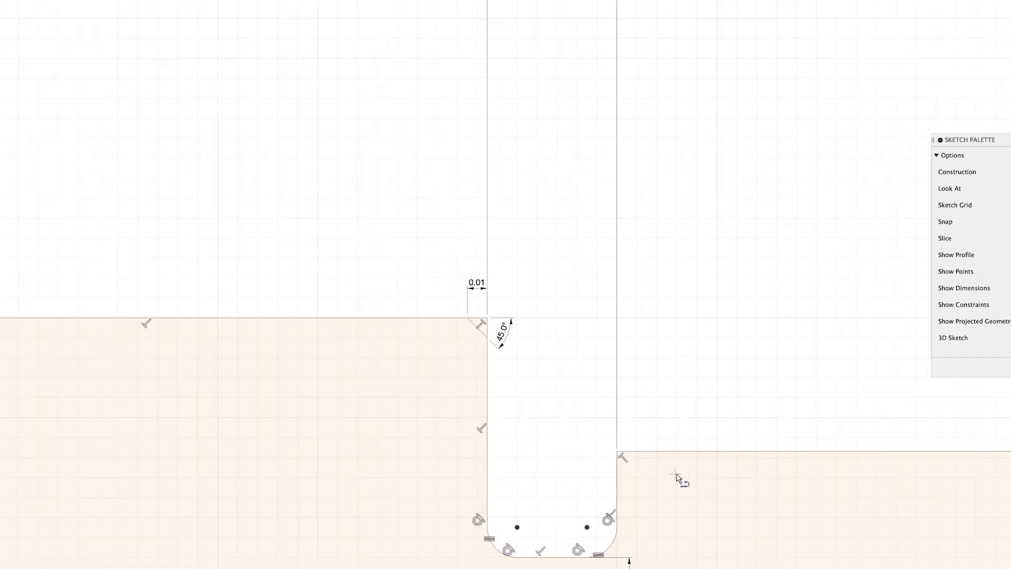
pyautogui.scroll(3, 678, 473)
pyautogui.press('l')
pyautogui.click(635, 328)
pyautogui.click(586, 372)
pyautogui.click(586, 328)
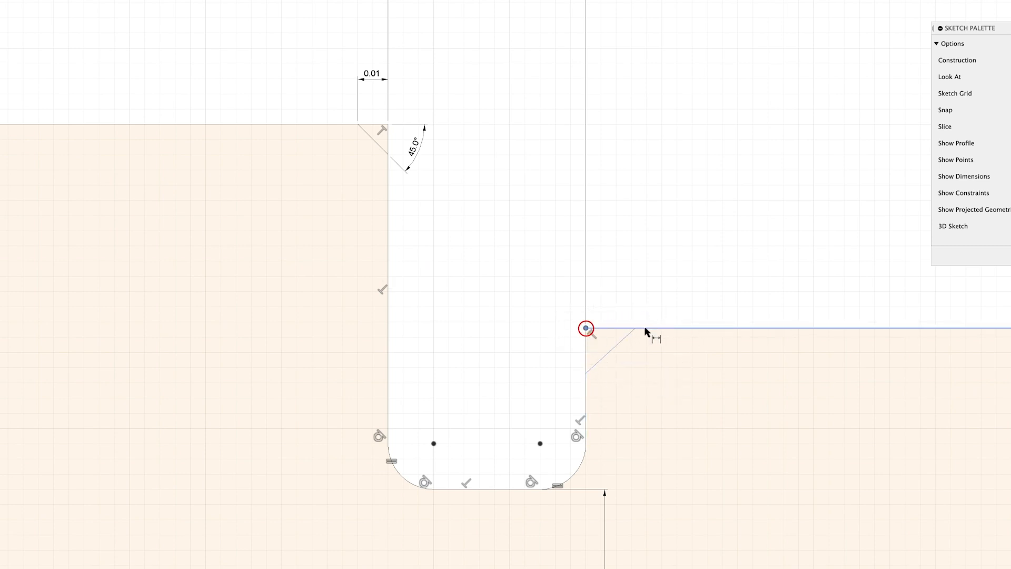
pyautogui.click(635, 328)
pyautogui.click(620, 254)
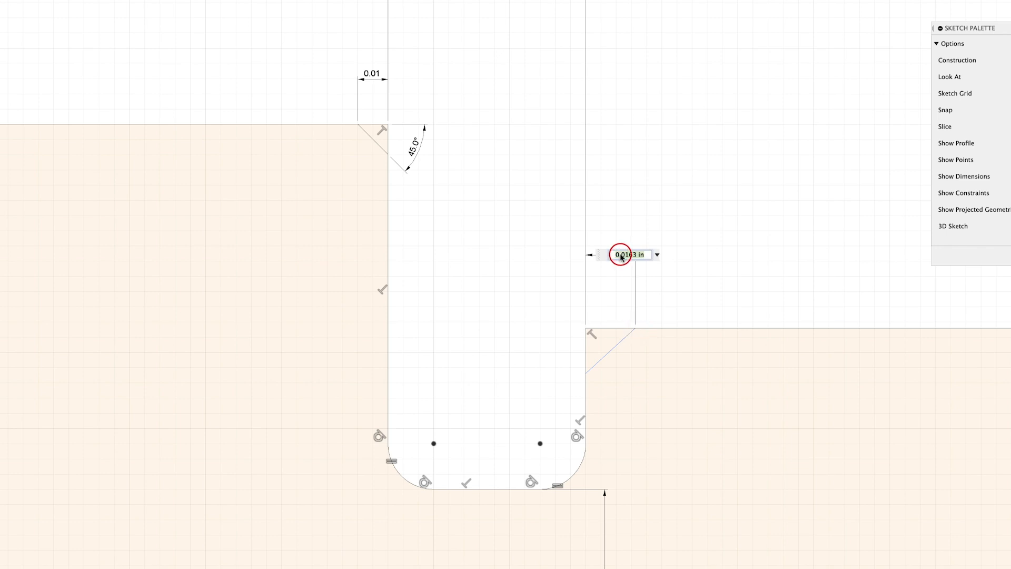
pyautogui.press('Return')
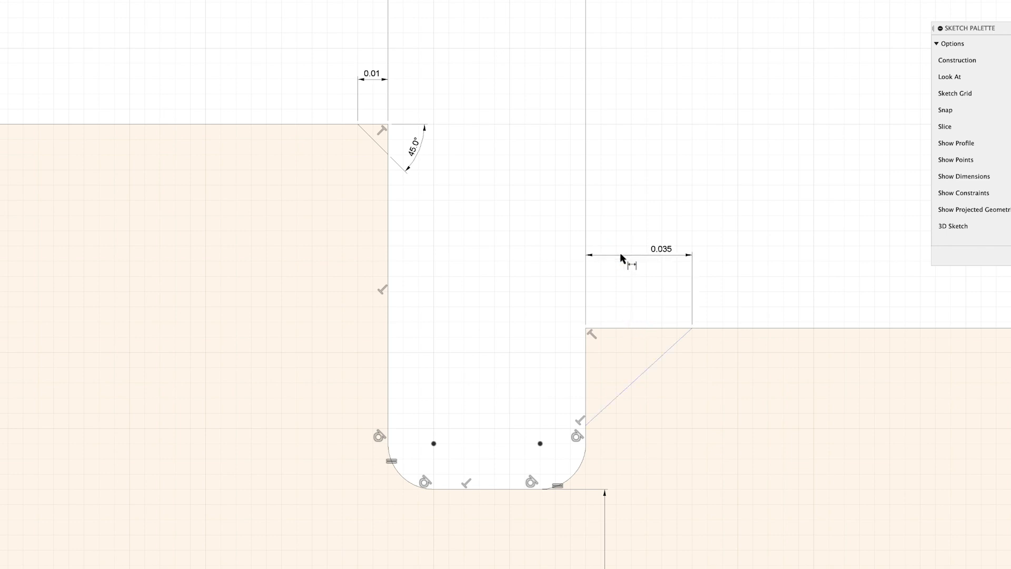
# Set the angle between the notch's upper-right chamfer line and the adjoining top edge to 45°.
pyautogui.click(635, 327)
pyautogui.click(638, 375)
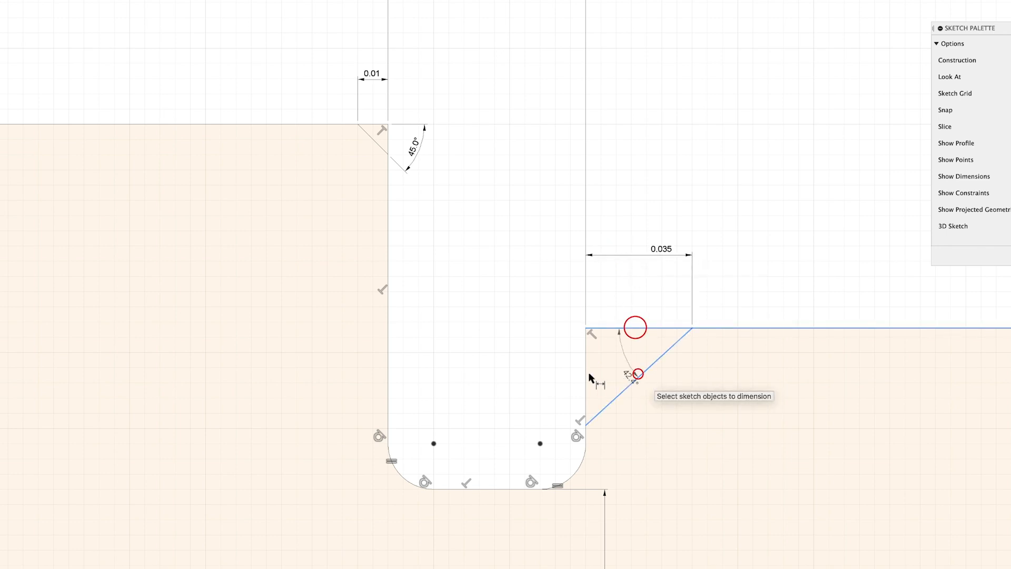
pyautogui.click(548, 380)
pyautogui.write('45')
pyautogui.press('Return')
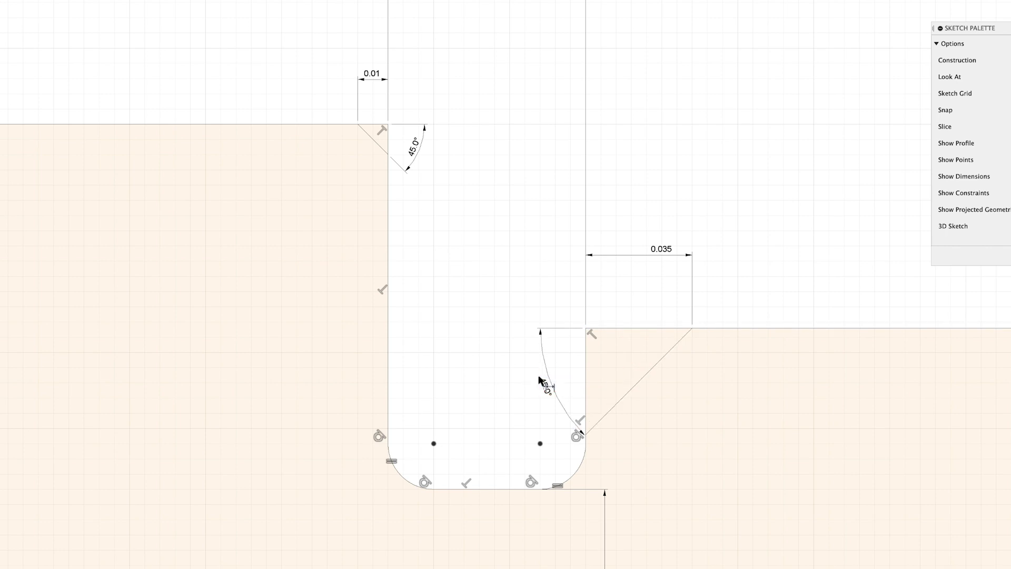
# Draw a chamfer line across the profile's far-right upper corner and dimension its top end 0.035 in from that corner.
pyautogui.scroll(-6, 451, 215)
pyautogui.scroll(5, 642, 257)
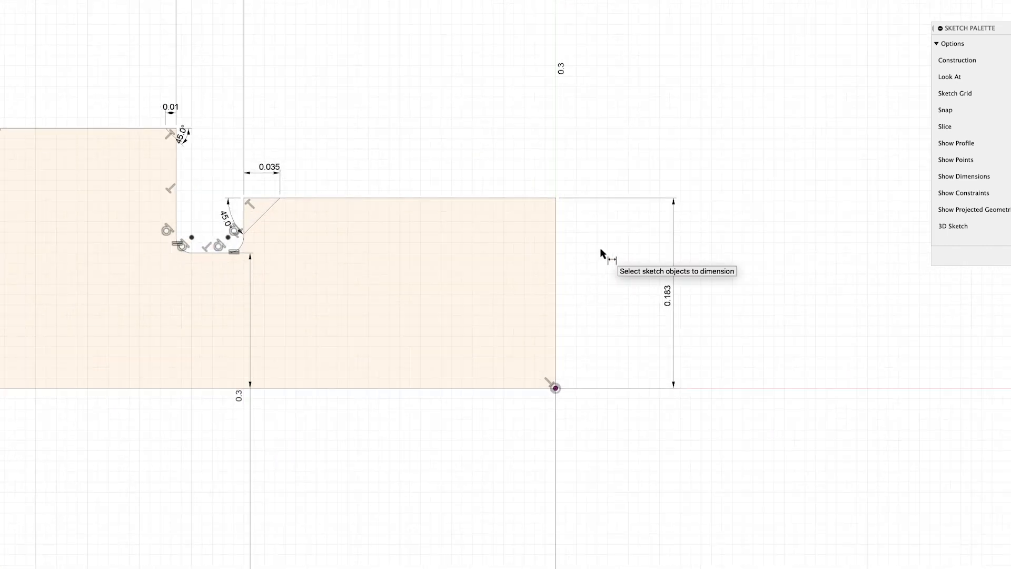
pyautogui.click(517, 198)
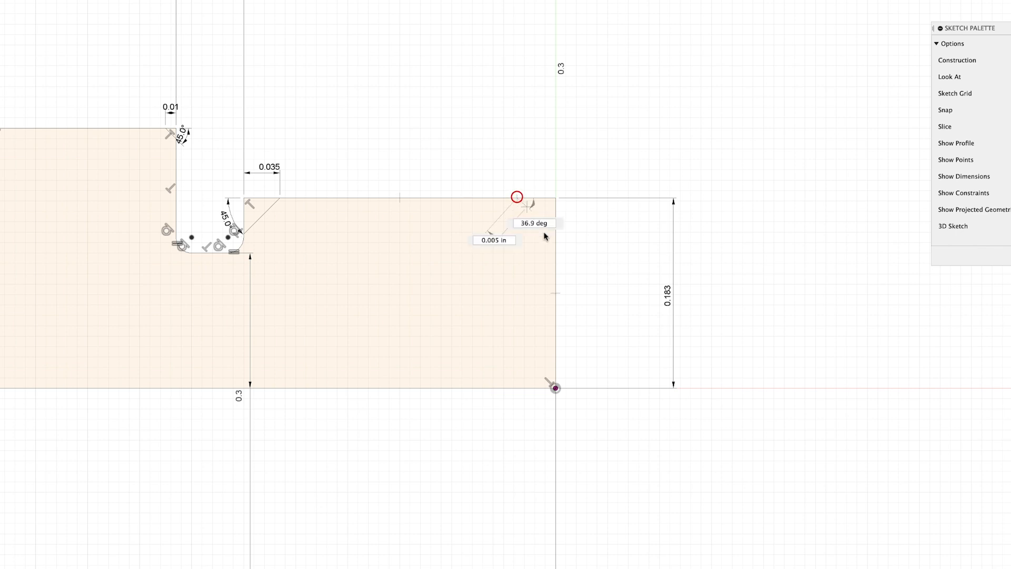
pyautogui.click(555, 240)
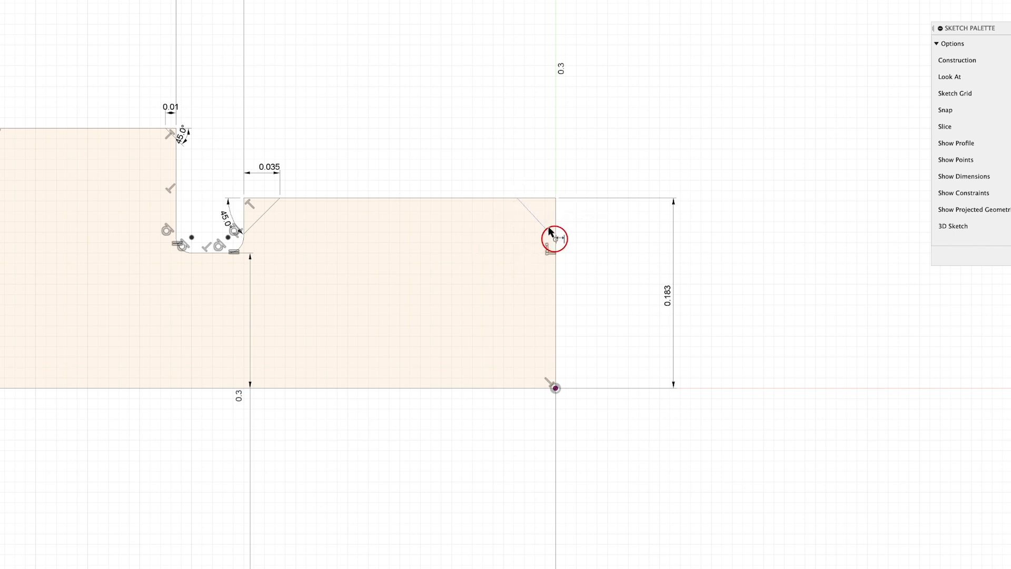
pyautogui.click(555, 197)
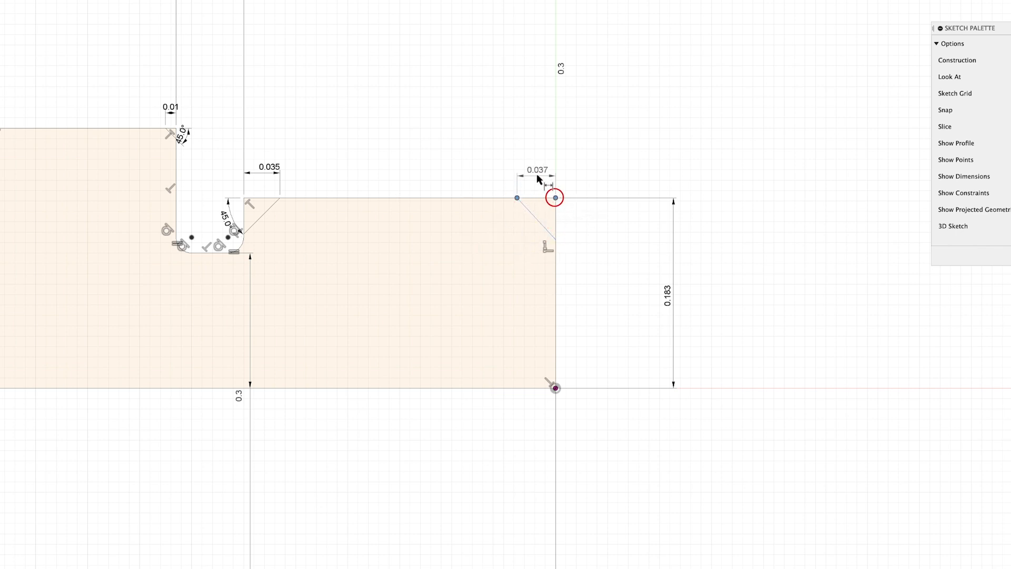
pyautogui.click(537, 177)
pyautogui.write('.03')
pyautogui.press('Return')
# Set the angle between the far-right corner's chamfer line and its top edge to 45°.
pyautogui.click(577, 220)
pyautogui.write('45')
pyautogui.press('Return')
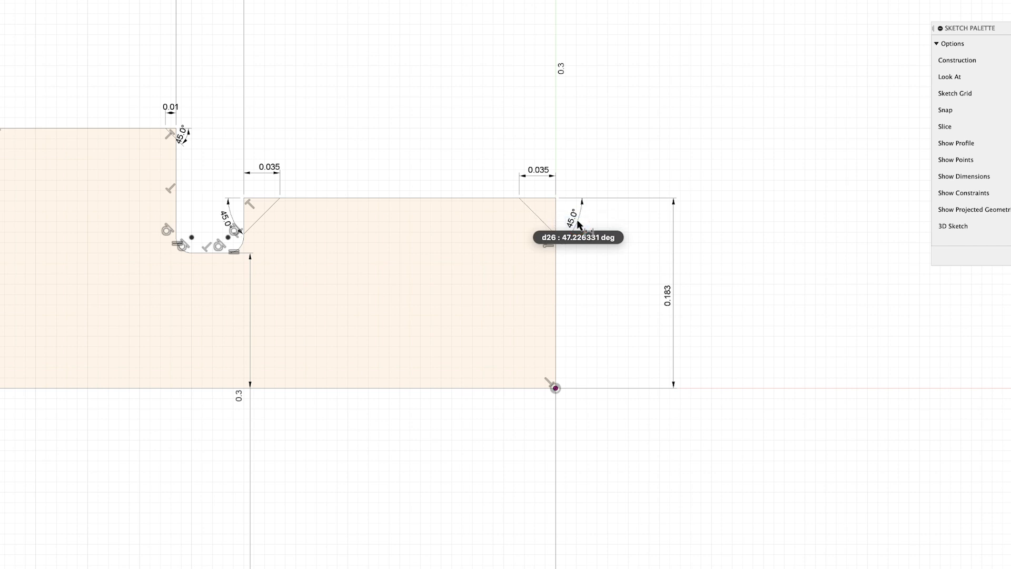
# Finish the sketch and revolve the main profile, without the bore and chamfer corner regions, 360° about its bottom line as a new body.
pyautogui.scroll(-6, 693, 201)
pyautogui.scroll(3, 403, 180)
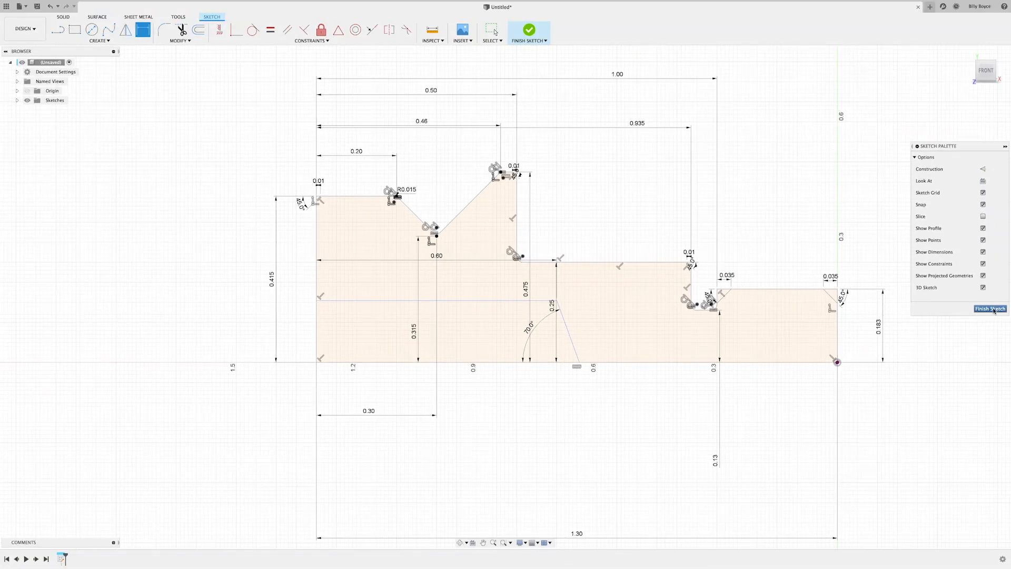
pyautogui.click(992, 309)
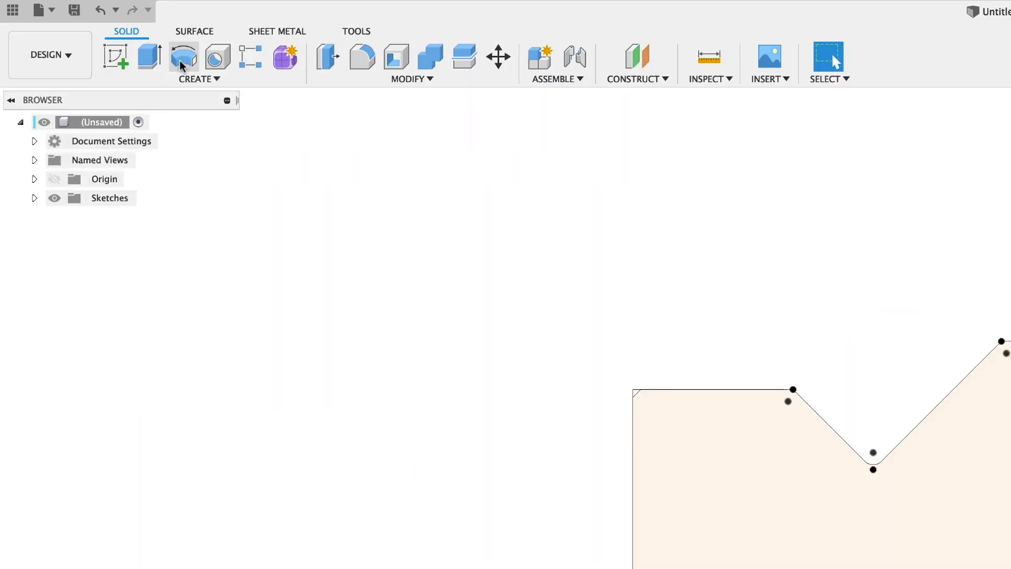
pyautogui.click(181, 58)
pyautogui.click(742, 544)
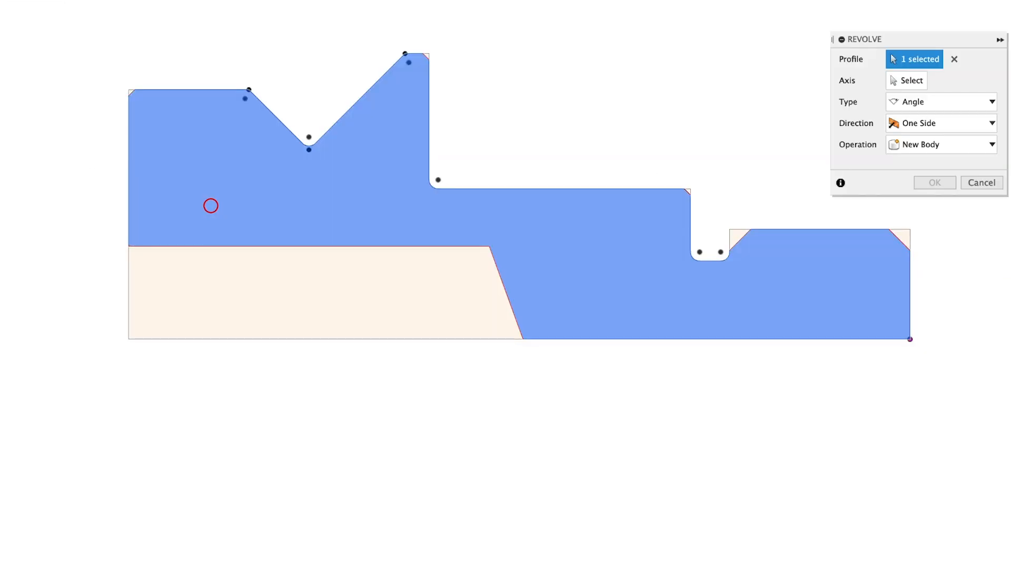
pyautogui.click(903, 80)
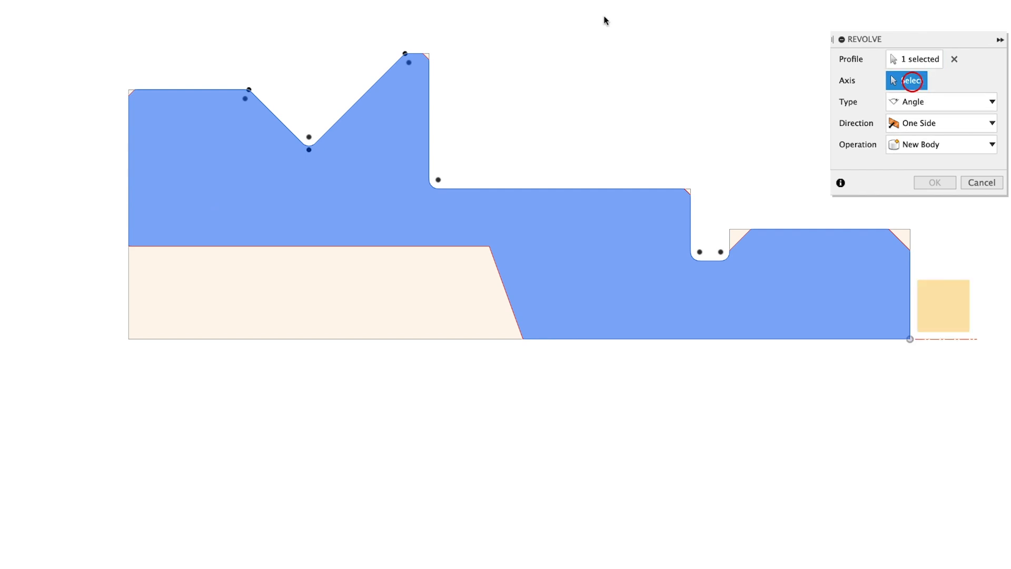
pyautogui.click(314, 339)
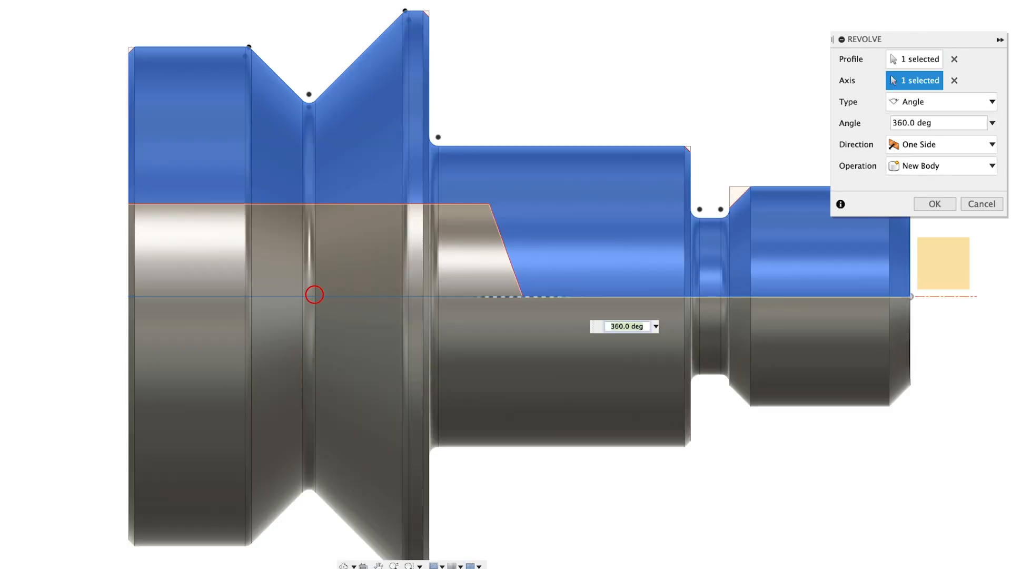
pyautogui.click(934, 204)
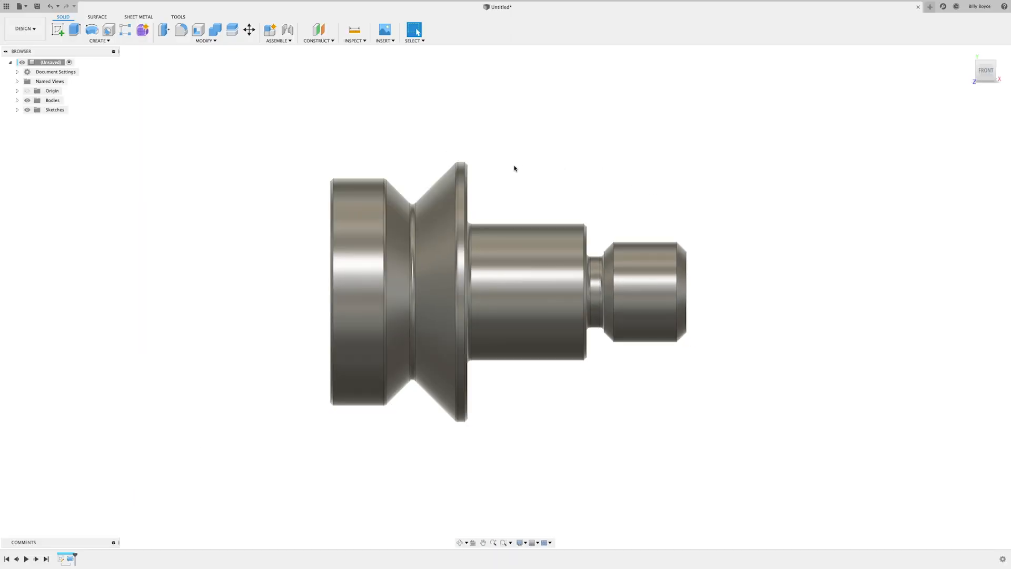
pyautogui.keyDown('shift'); pyautogui.moveTo(515, 168); pyautogui.dragTo(868, 84, button='middle'); pyautogui.keyUp('shift')
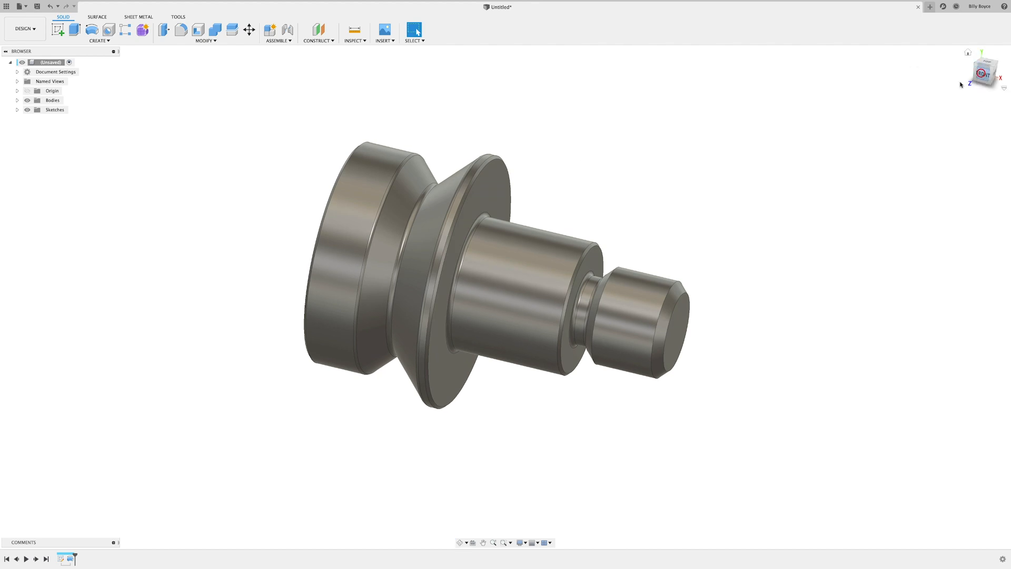
pyautogui.click(980, 73)
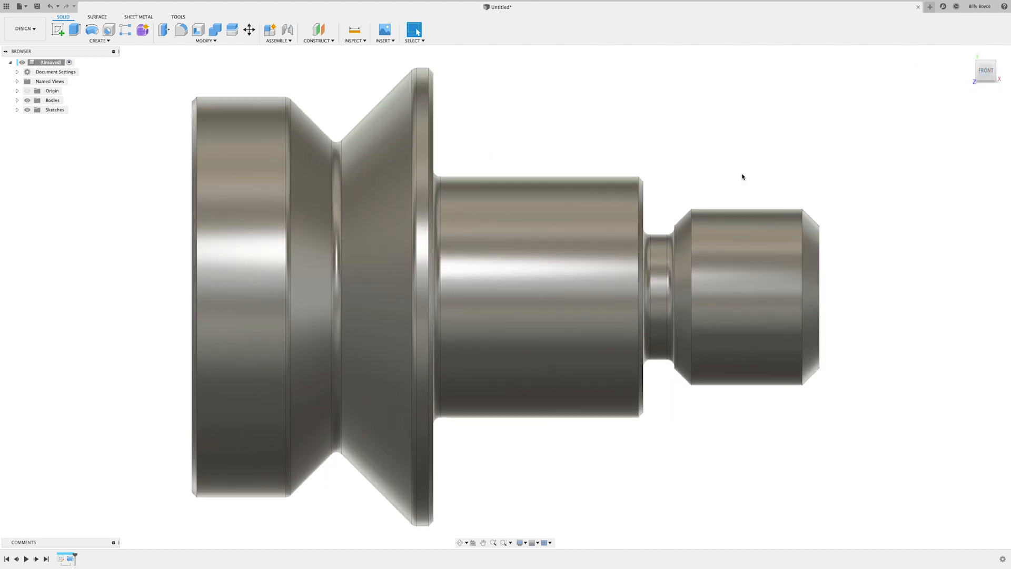